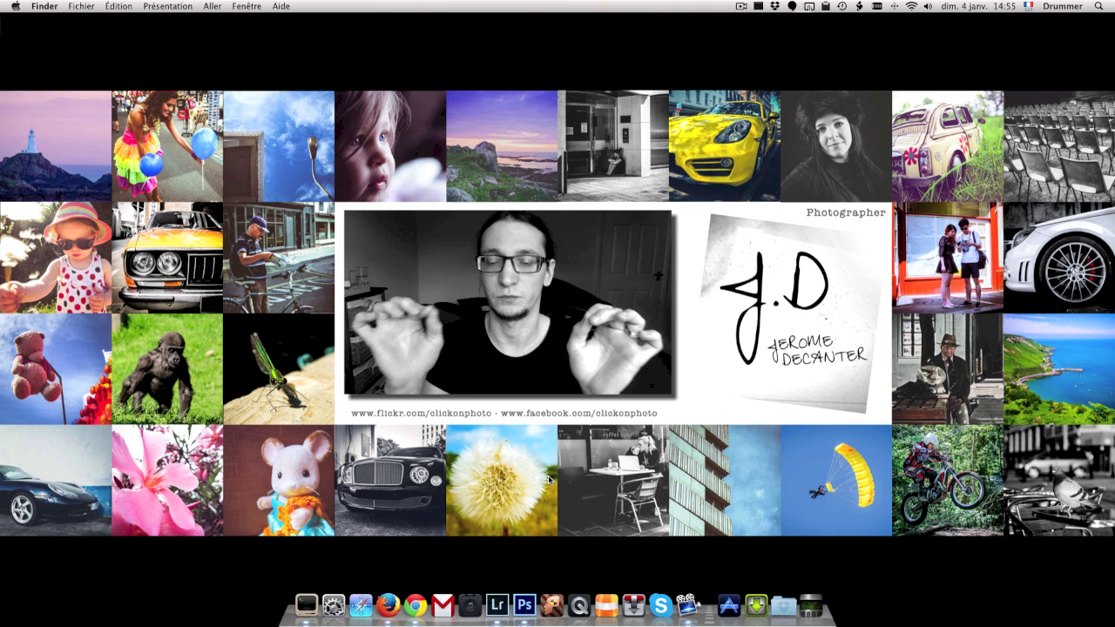
# - Switch to Photoshop, review the New document settings, and cancel without creating a document
pyautogui.click(526, 591)
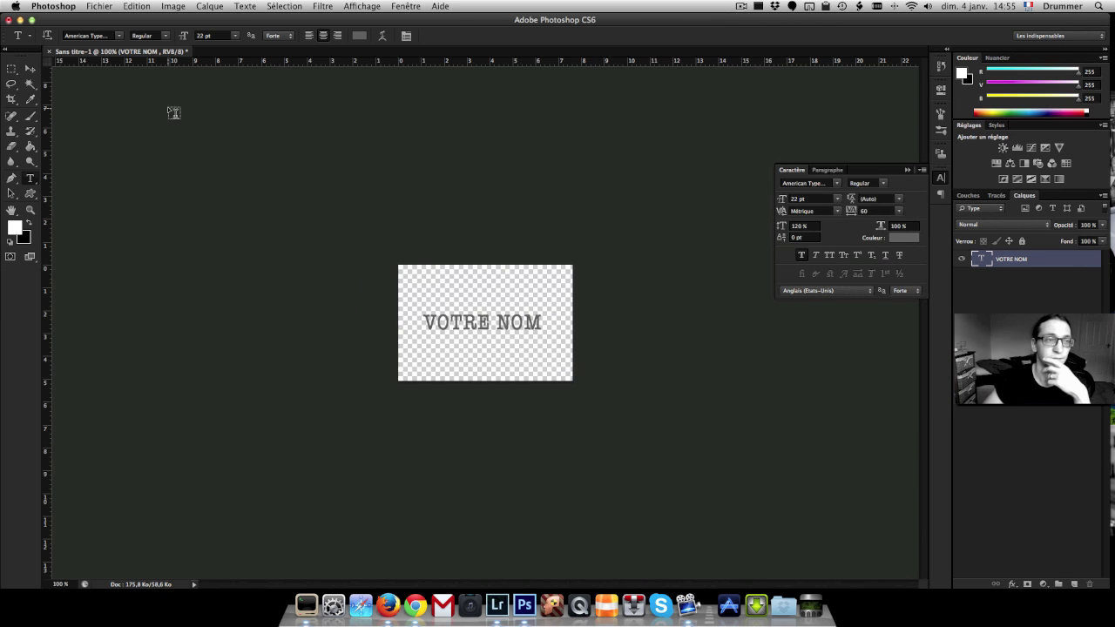
pyautogui.click(99, 7)
pyautogui.click(111, 20)
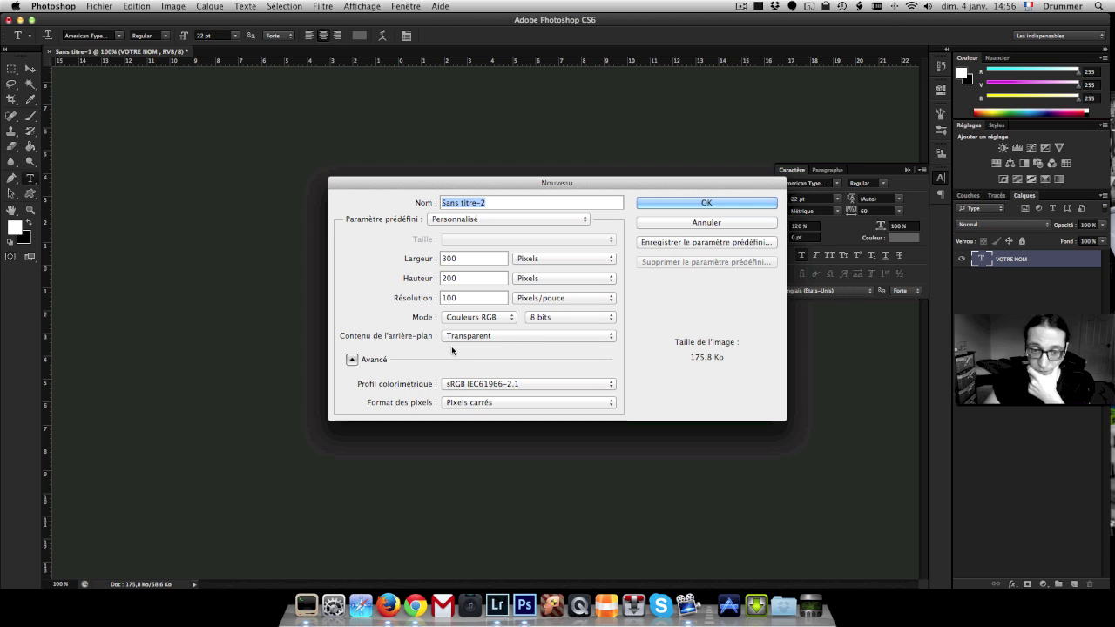
pyautogui.click(671, 225)
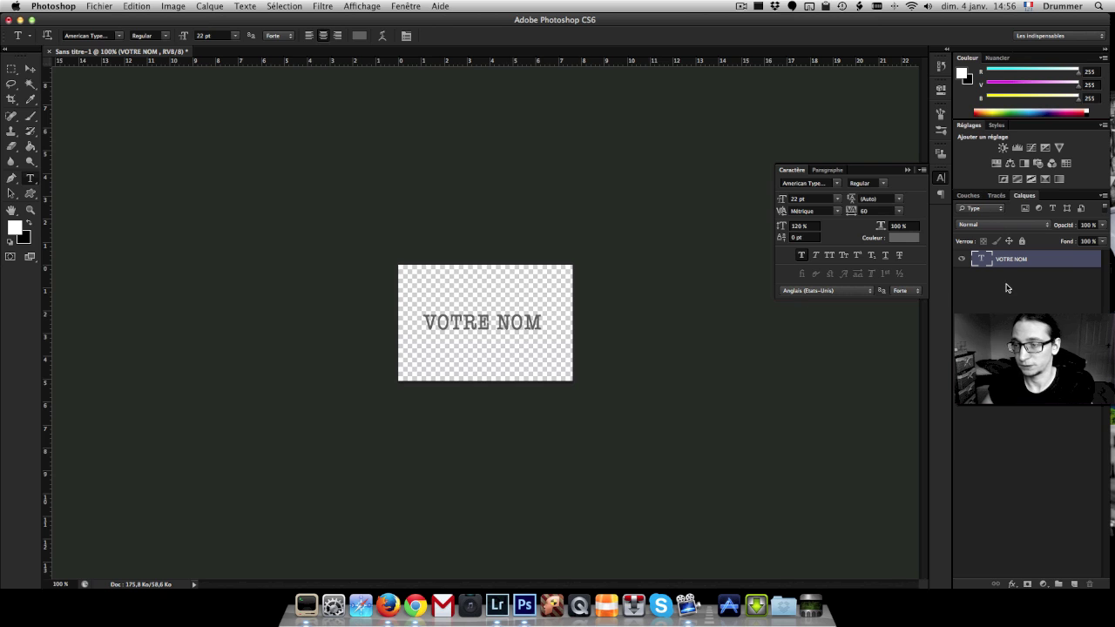
pyautogui.click(431, 340)
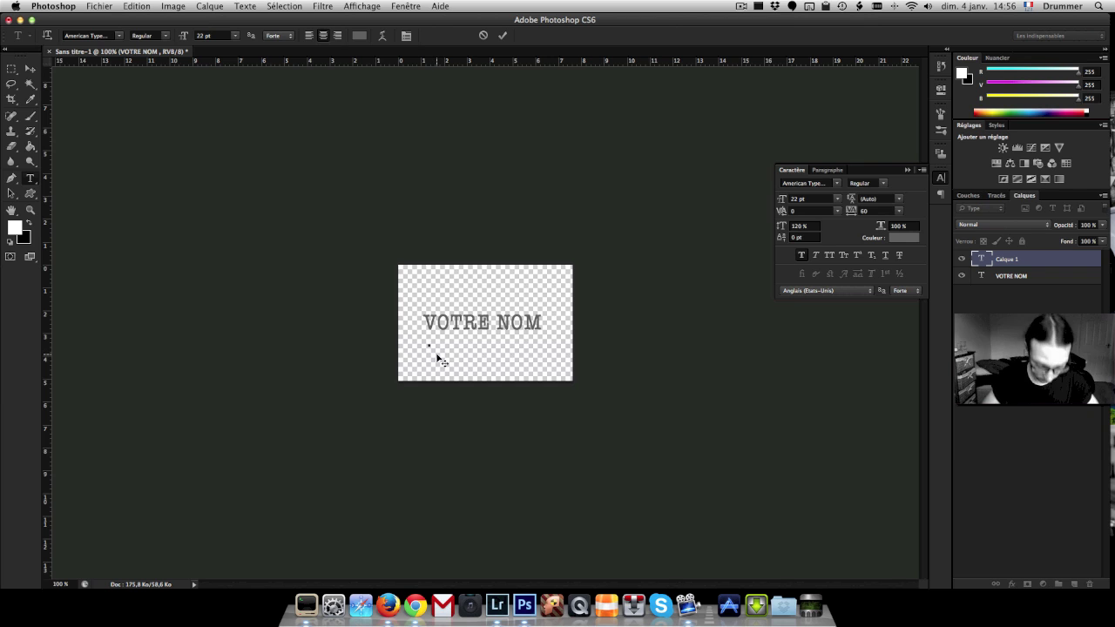
pyautogui.write('w')
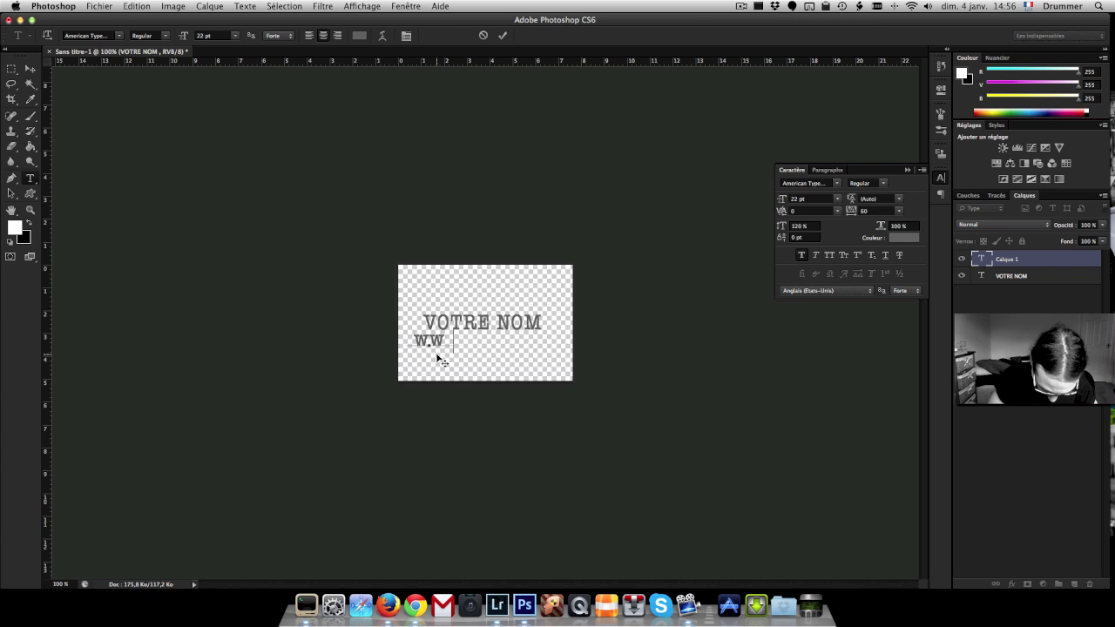
pyautogui.write('wwsite.')
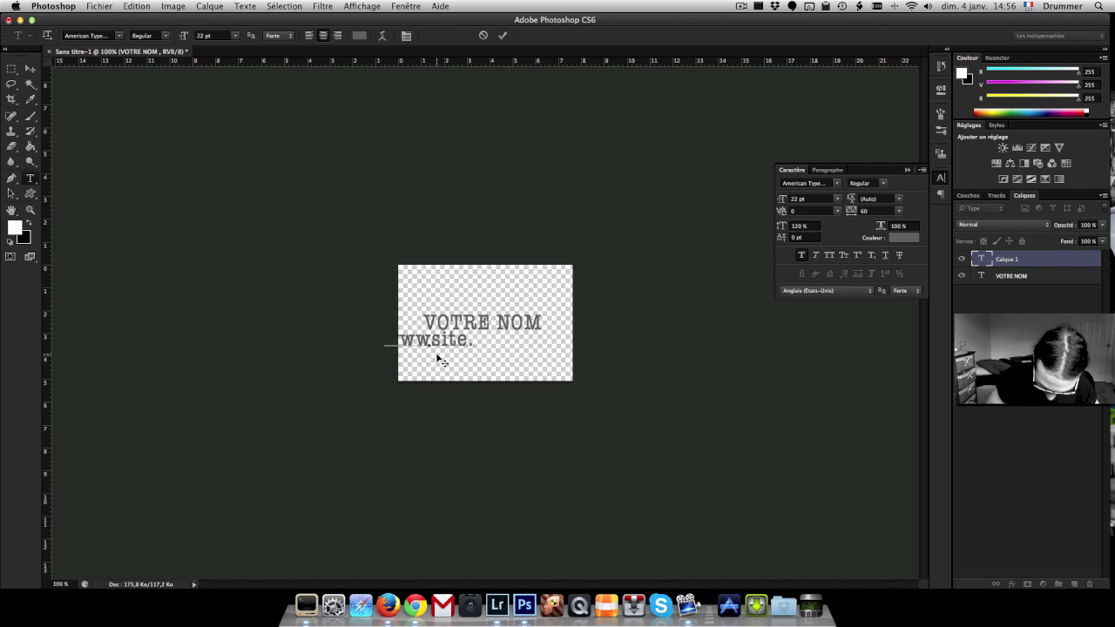
pyautogui.write('com')
pyautogui.moveTo(440, 360); pyautogui.dragTo(490, 363)
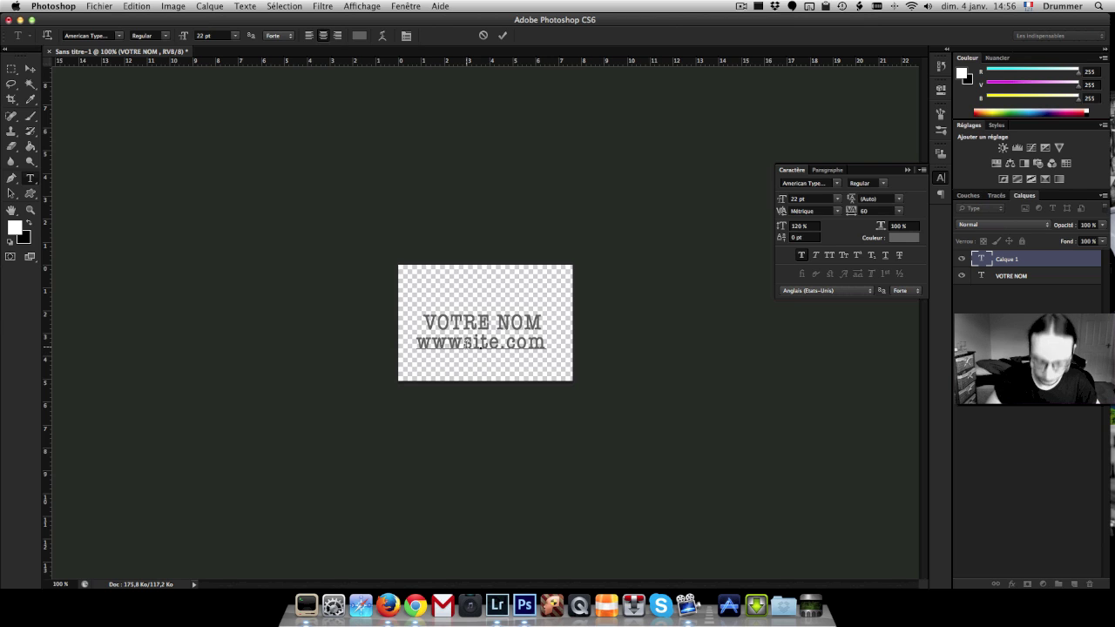
pyautogui.click(467, 342)
pyautogui.write('.')
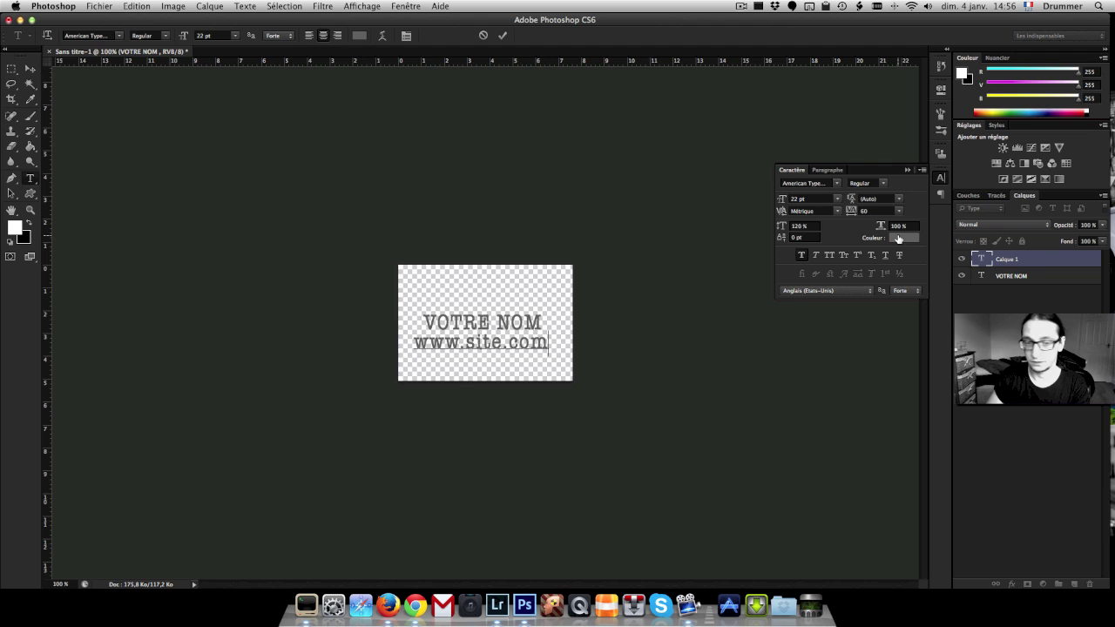
pyautogui.hotkey('shift', 'Home')
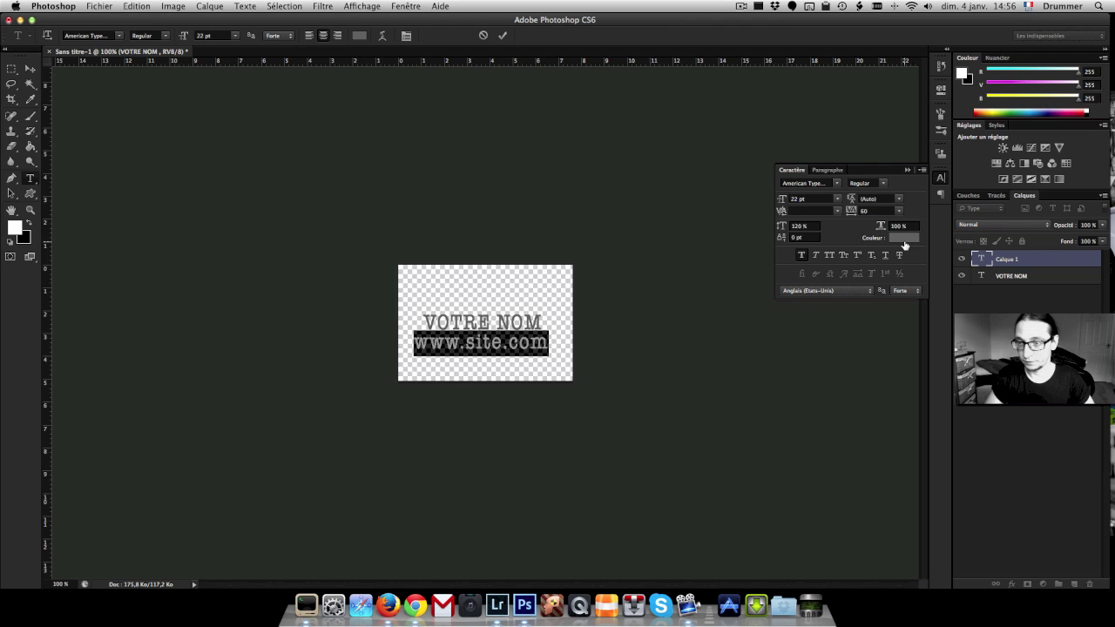
pyautogui.click(904, 245)
pyautogui.moveTo(800, 436); pyautogui.dragTo(816, 399)
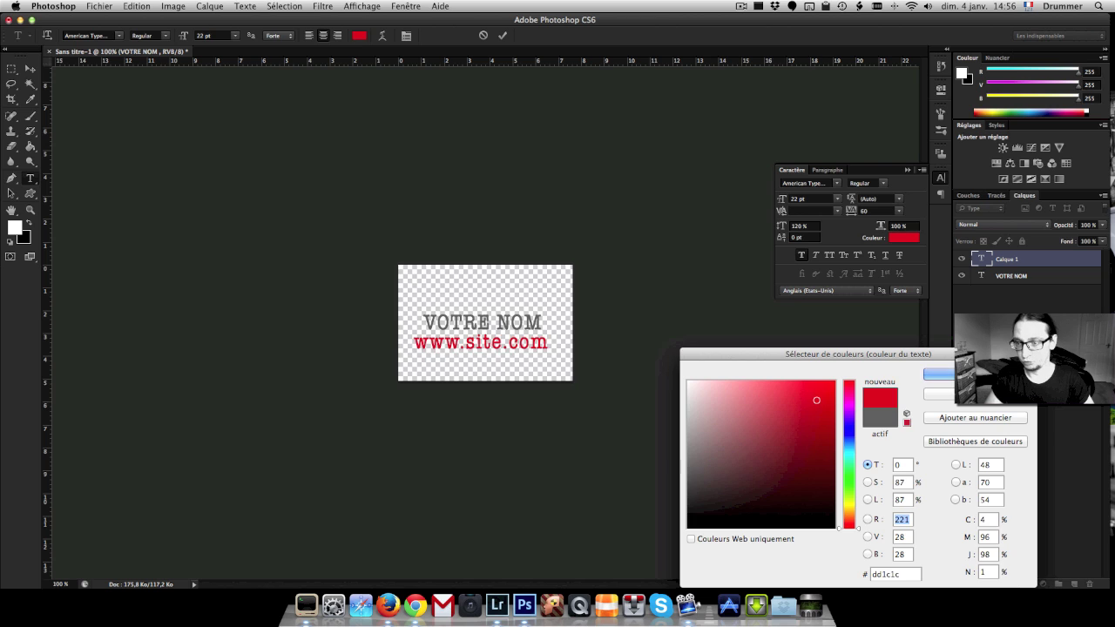
pyautogui.click(939, 373)
pyautogui.press('super+Return')
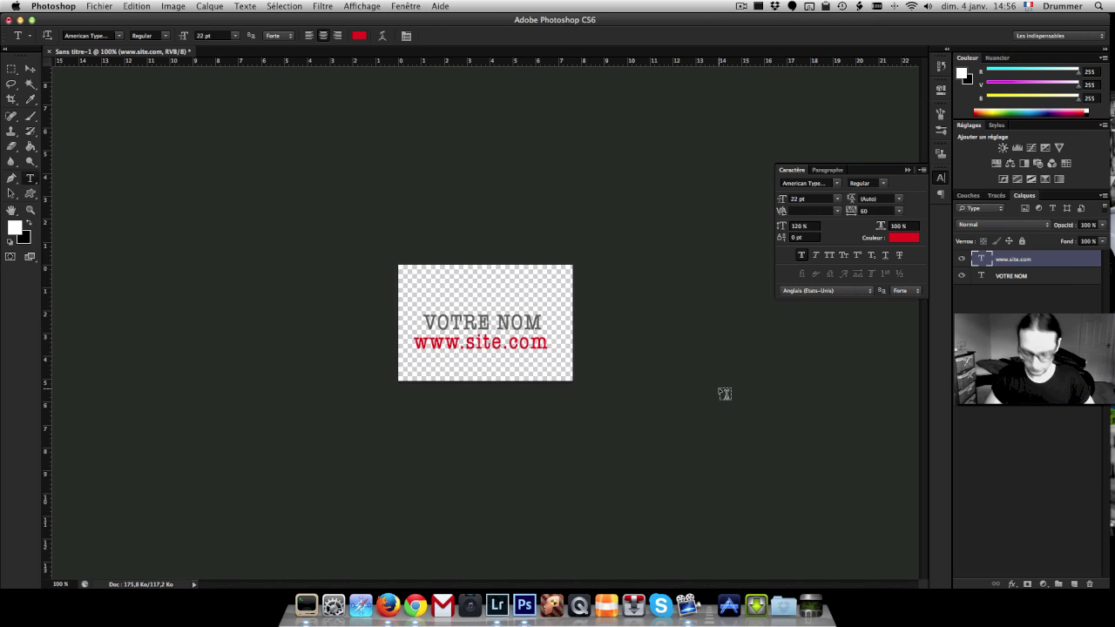
pyautogui.press('v')
pyautogui.moveTo(535, 377); pyautogui.dragTo(540, 380)
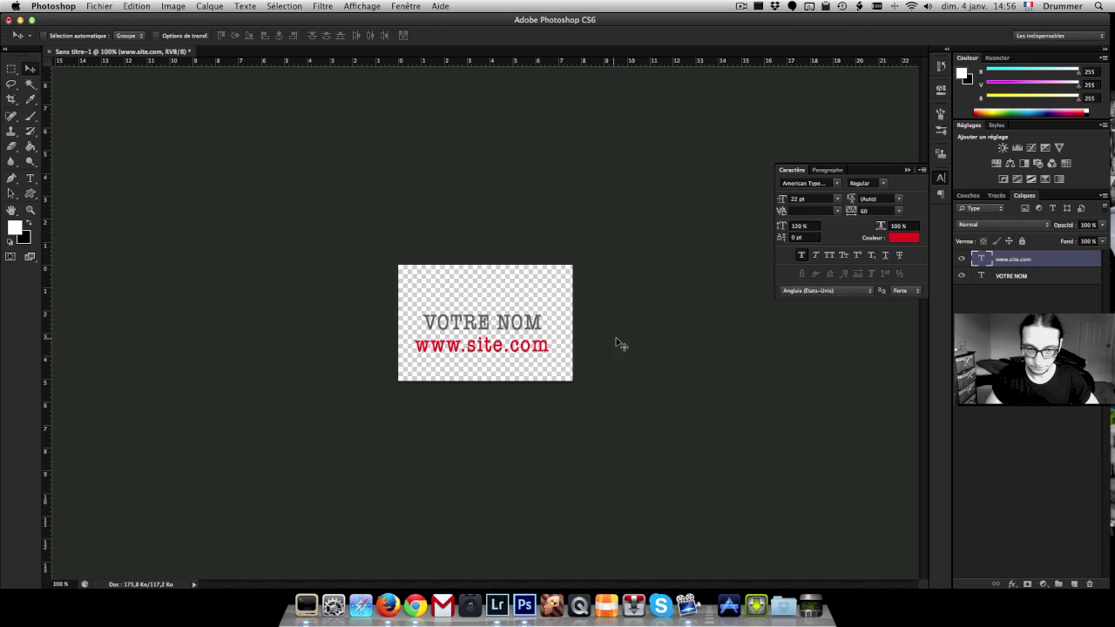
# - Select the Brush tool and load grunge brush 313 at 99 px
pyautogui.click(1028, 296)
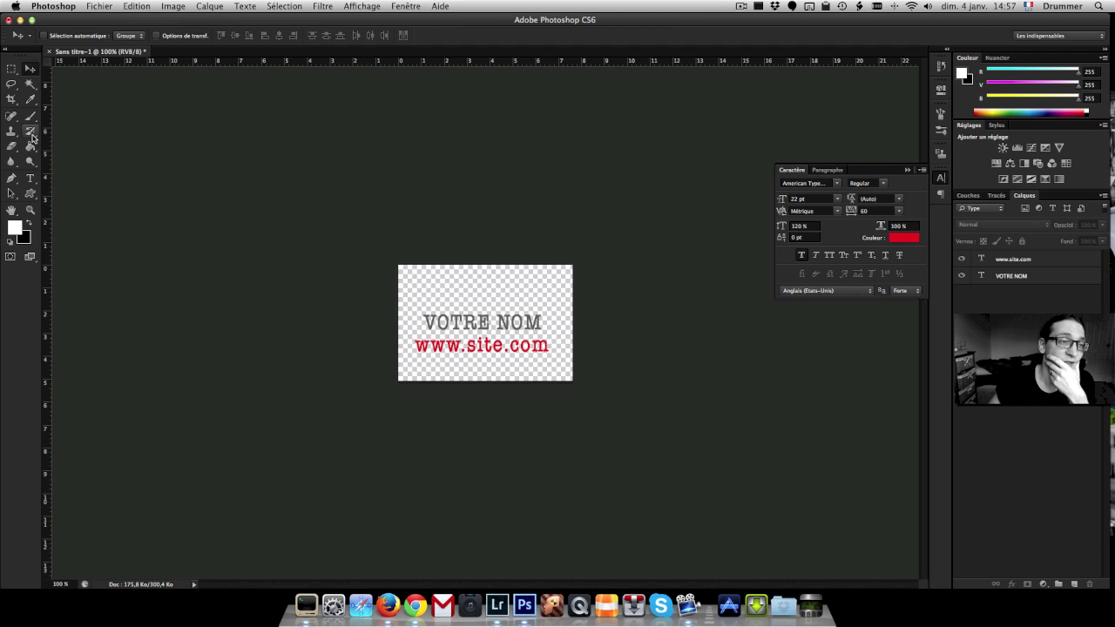
pyautogui.click(30, 118)
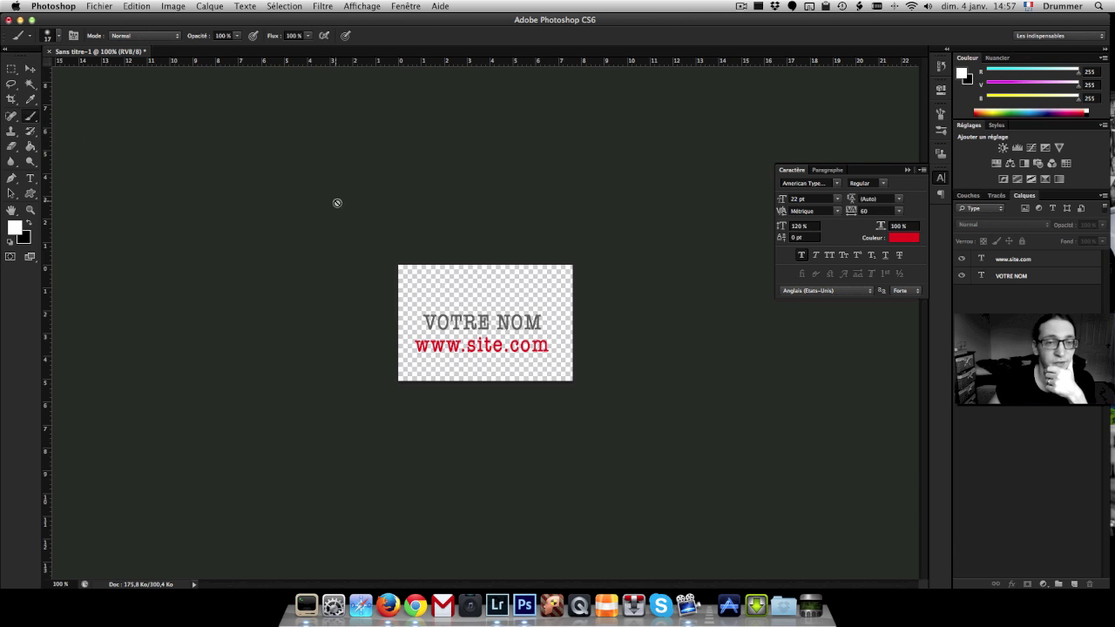
pyautogui.rightClick(424, 278)
pyautogui.scroll(-5, 736, 451)
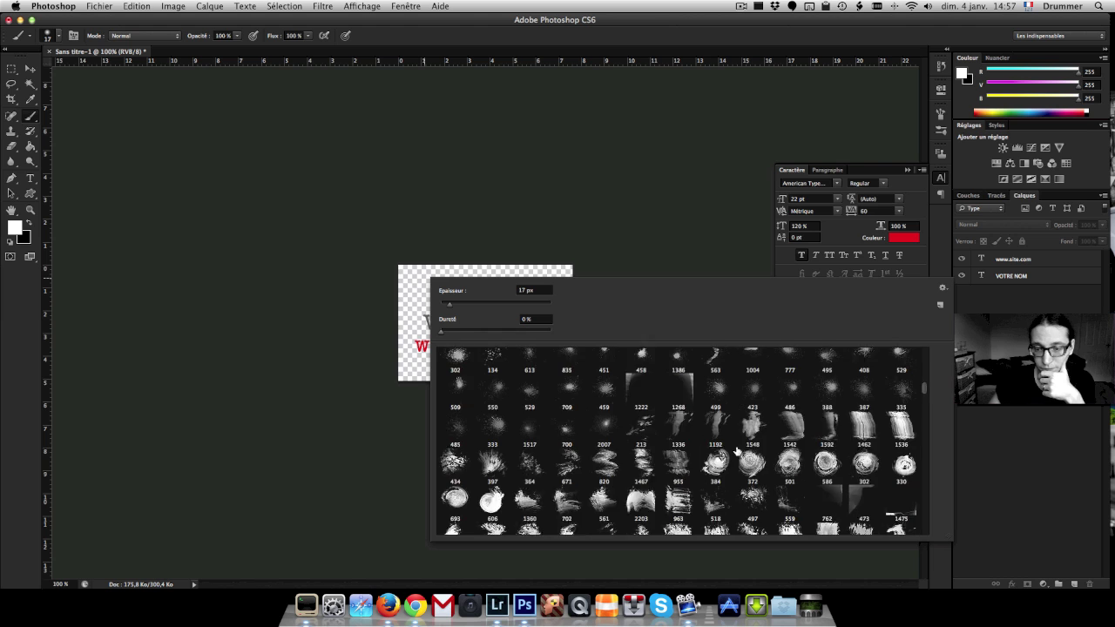
pyautogui.scroll(-3, 737, 452)
pyautogui.scroll(-3, 737, 451)
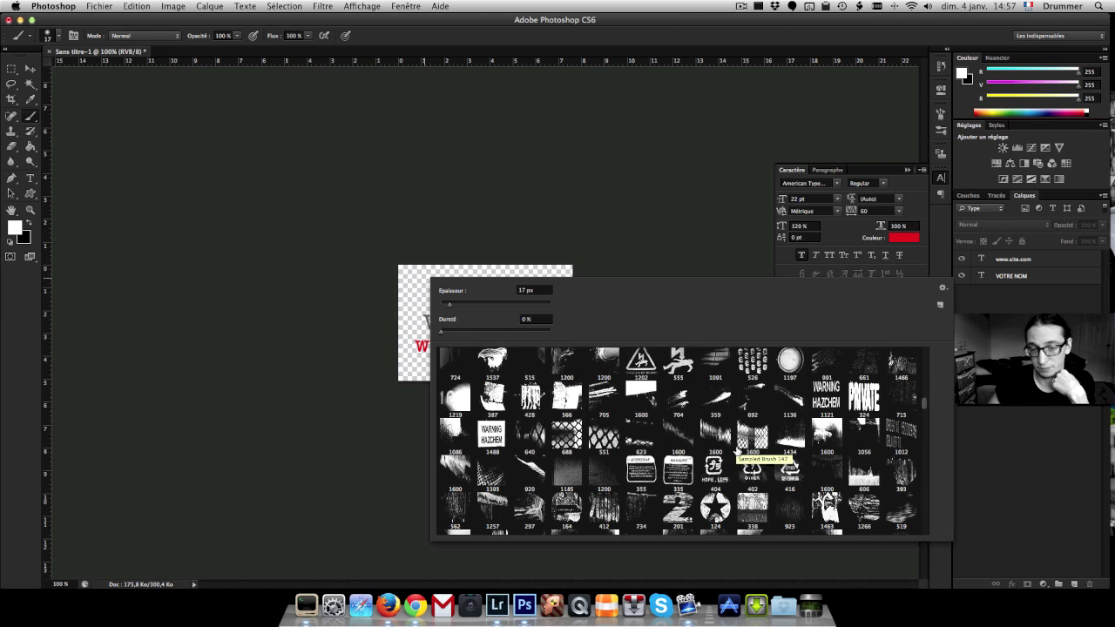
pyautogui.scroll(-1, 737, 450)
pyautogui.scroll(-1, 737, 451)
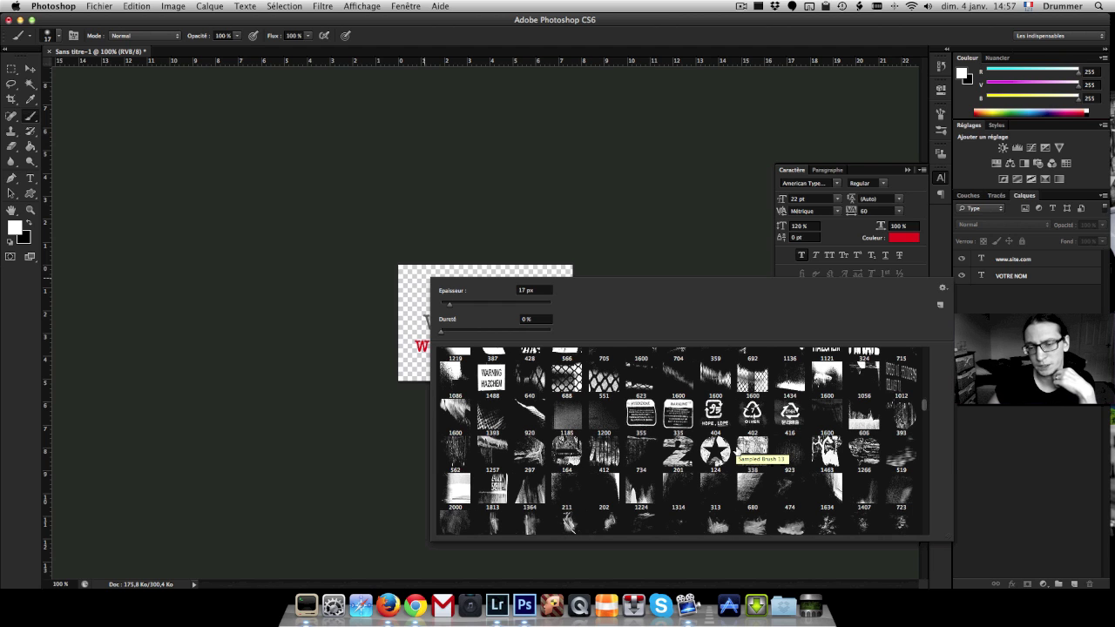
pyautogui.scroll(-10, 737, 451)
pyautogui.scroll(10, 738, 451)
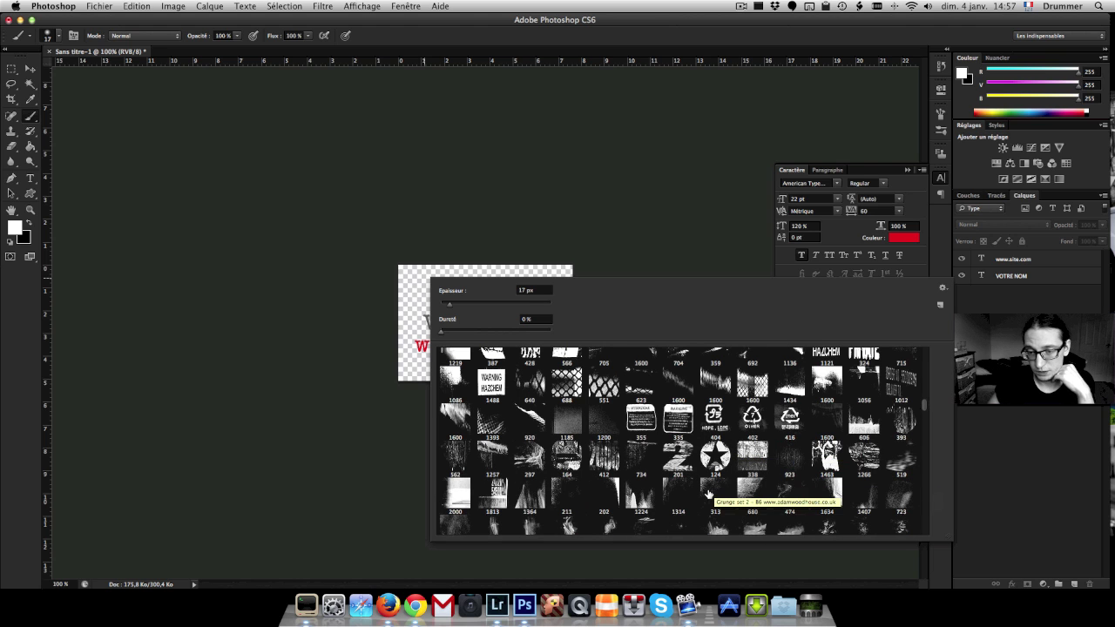
pyautogui.click(716, 495)
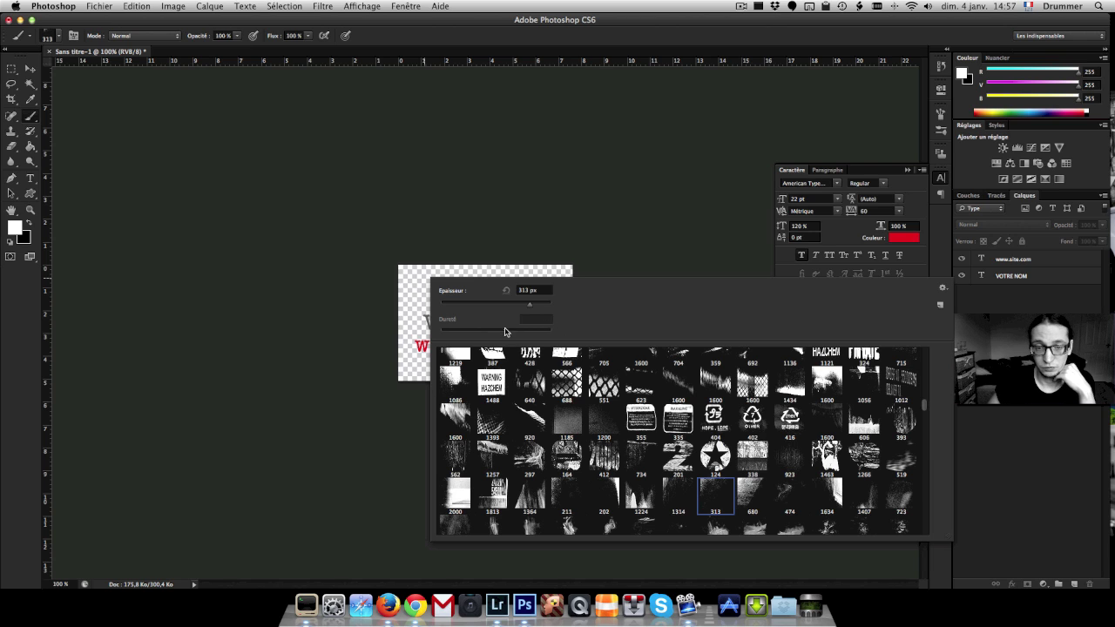
pyautogui.moveTo(515, 309); pyautogui.dragTo(494, 304)
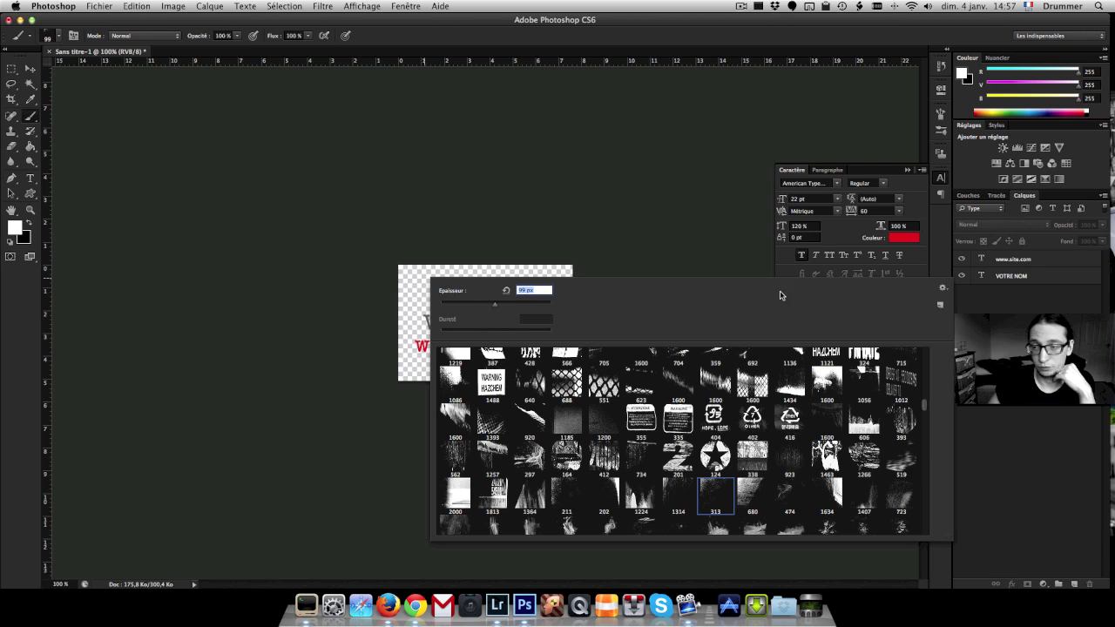
# - Add a new empty layer and enlarge the grunge brush to 184 px
pyautogui.click(1074, 583)
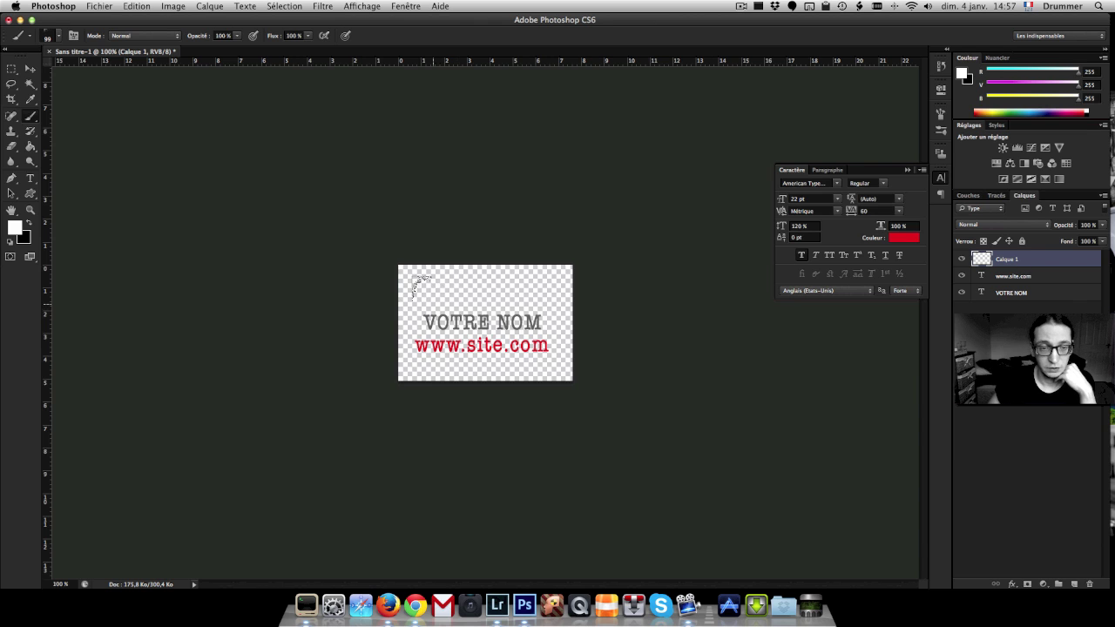
pyautogui.rightClick(435, 303)
pyautogui.click(529, 331)
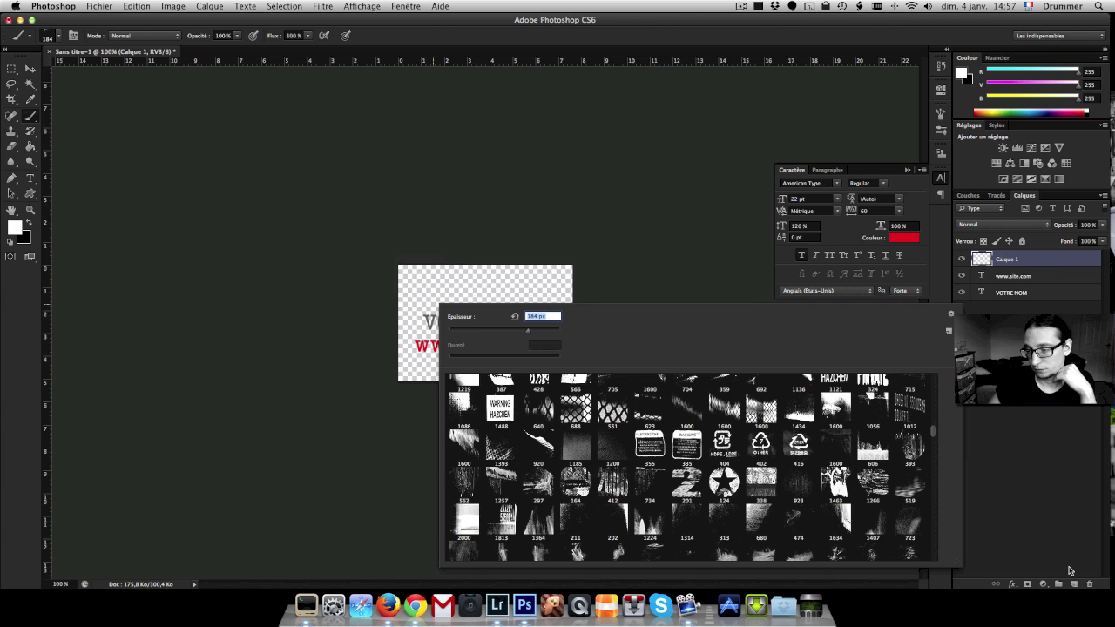
pyautogui.click(1077, 539)
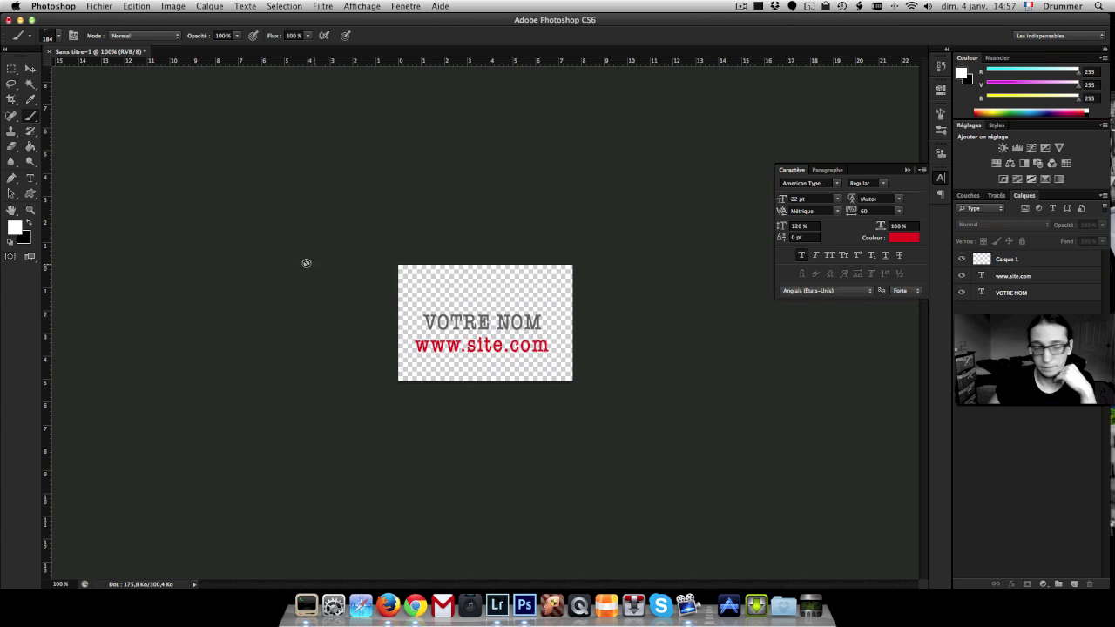
# - Set black as the colour and paint grunge texture on Calque 1's top-left corner
pyautogui.click(32, 226)
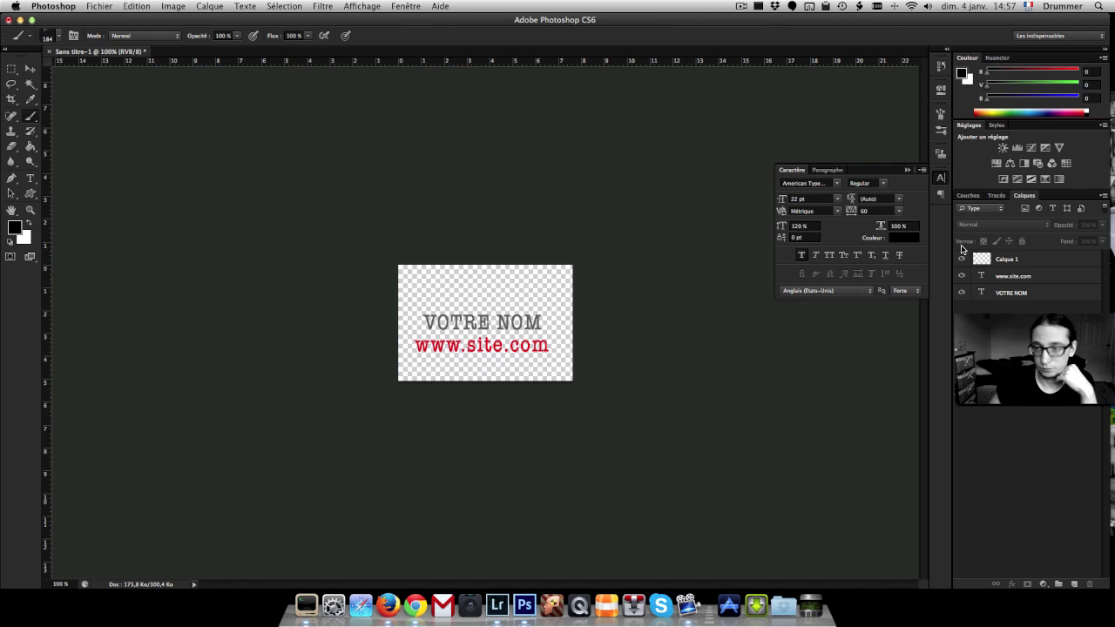
pyautogui.click(1006, 259)
pyautogui.moveTo(406, 274)
pyautogui.mouseDown()
pyautogui.moveTo(437, 287)
pyautogui.moveTo(427, 287)
pyautogui.mouseUp()
pyautogui.click(417, 281)
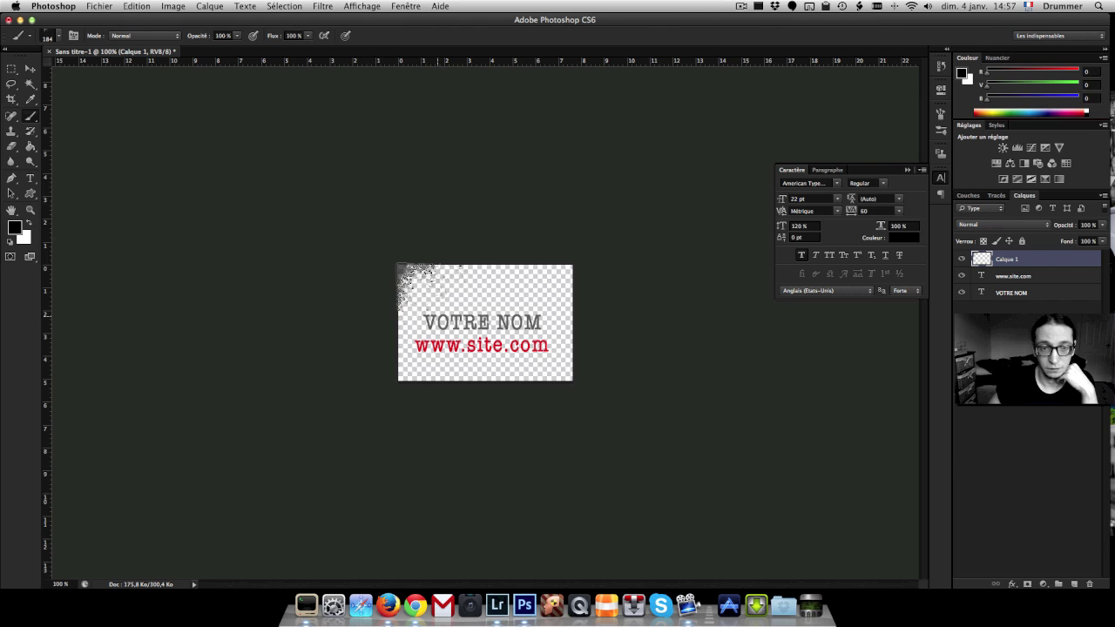
pyautogui.click(519, 346)
# - Switch to texture brush 1634 at 144 px and stamp the card's top-right corner
pyautogui.rightClick(514, 324)
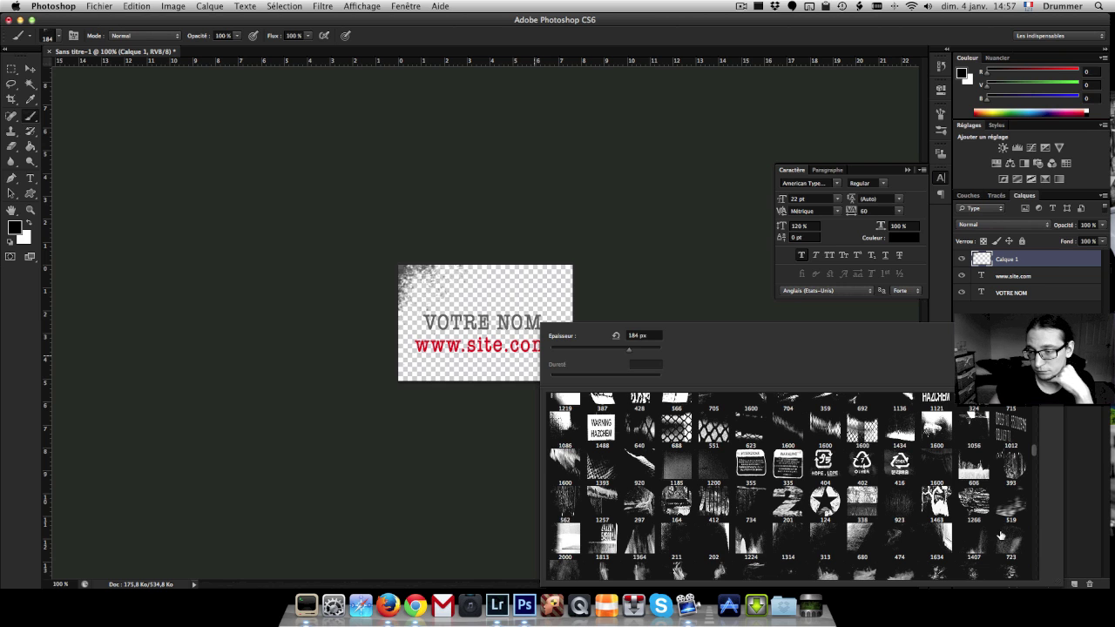
pyautogui.scroll(-5, 1000, 535)
pyautogui.scroll(-3, 973, 450)
pyautogui.scroll(5, 974, 451)
pyautogui.scroll(5, 974, 450)
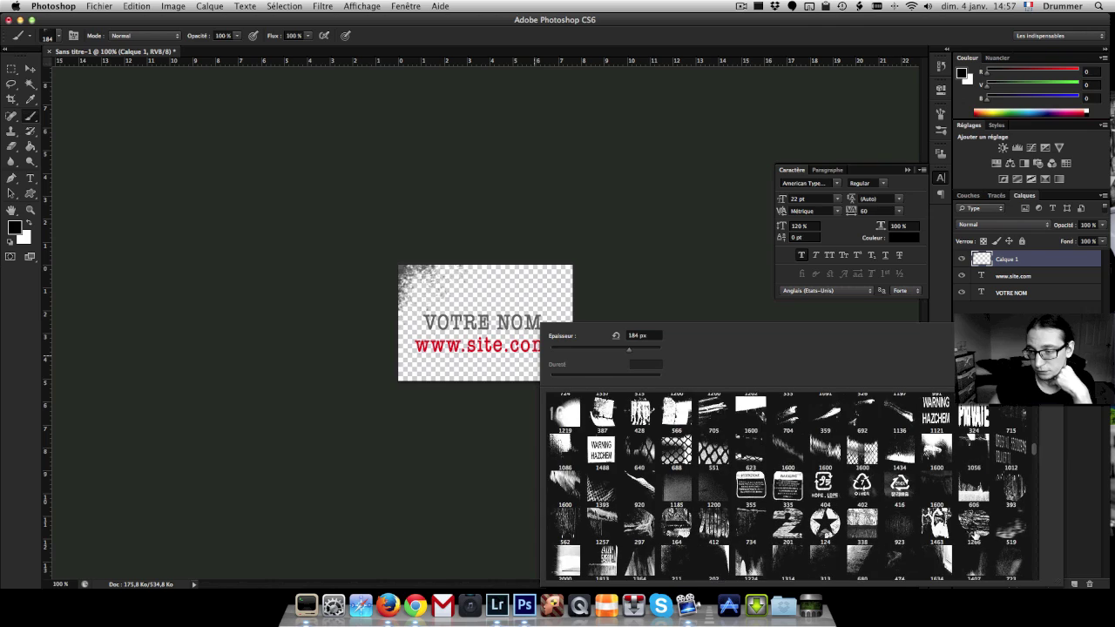
pyautogui.scroll(-1, 975, 535)
pyautogui.click(943, 533)
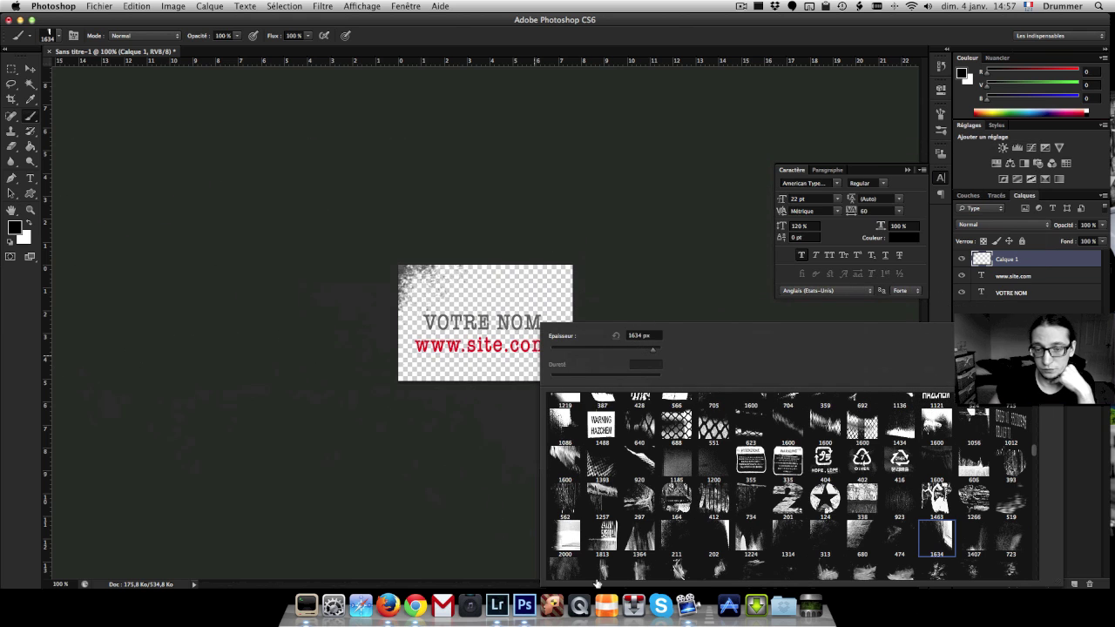
pyautogui.click(617, 351)
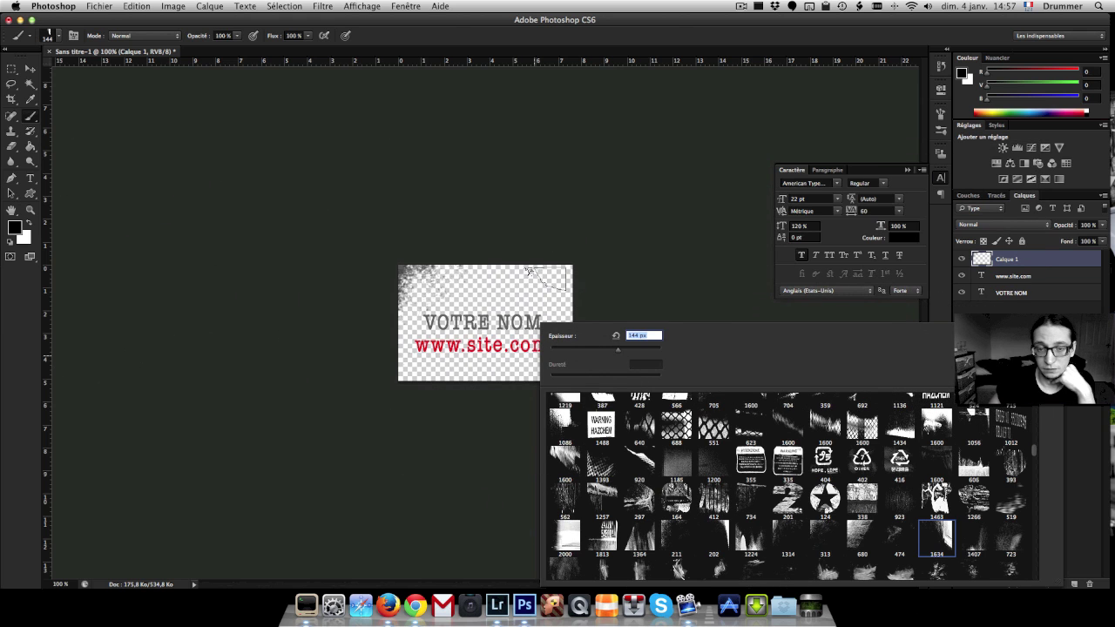
pyautogui.click(535, 268)
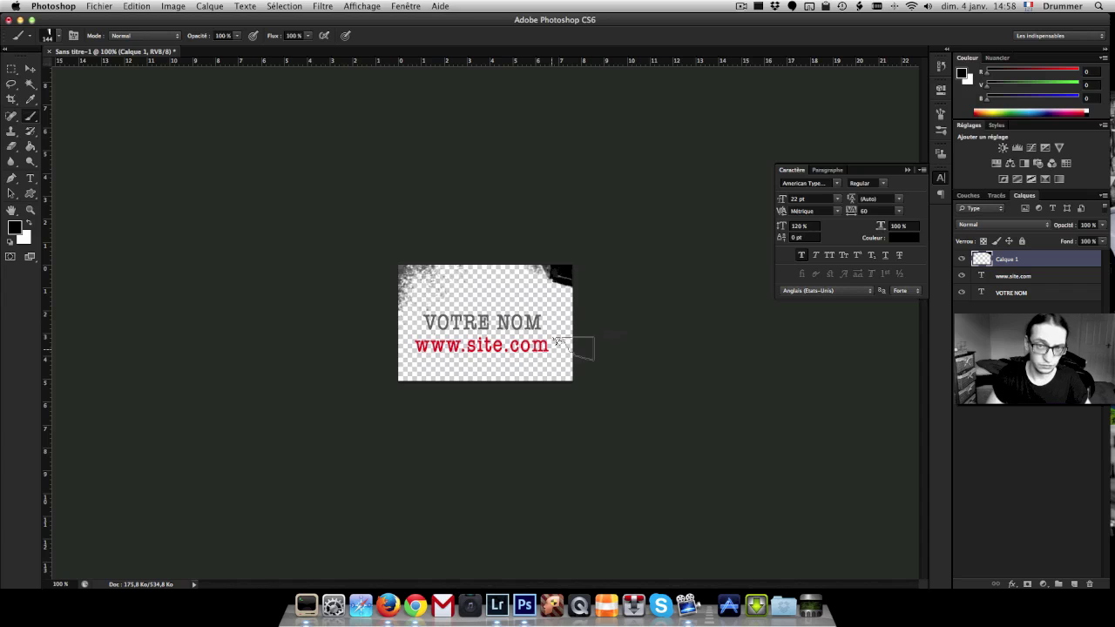
# - Rotate Calque 1 about -1.8° and scale it to roughly 97%, then return to the Brush
pyautogui.hotkey('ctrl', 't')
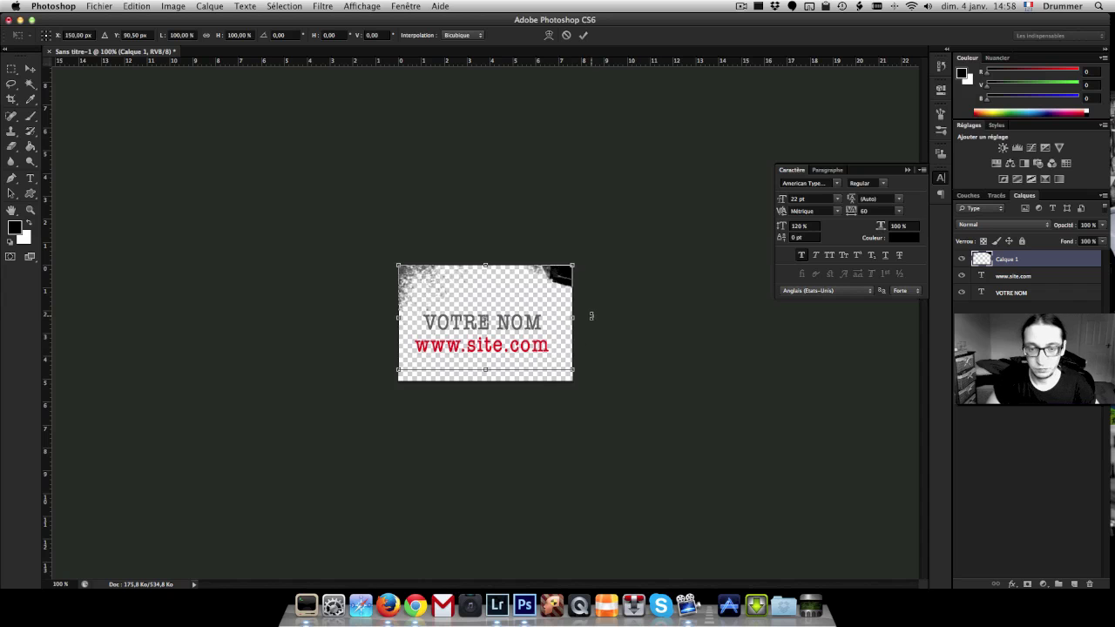
pyautogui.moveTo(592, 316); pyautogui.dragTo(560, 323)
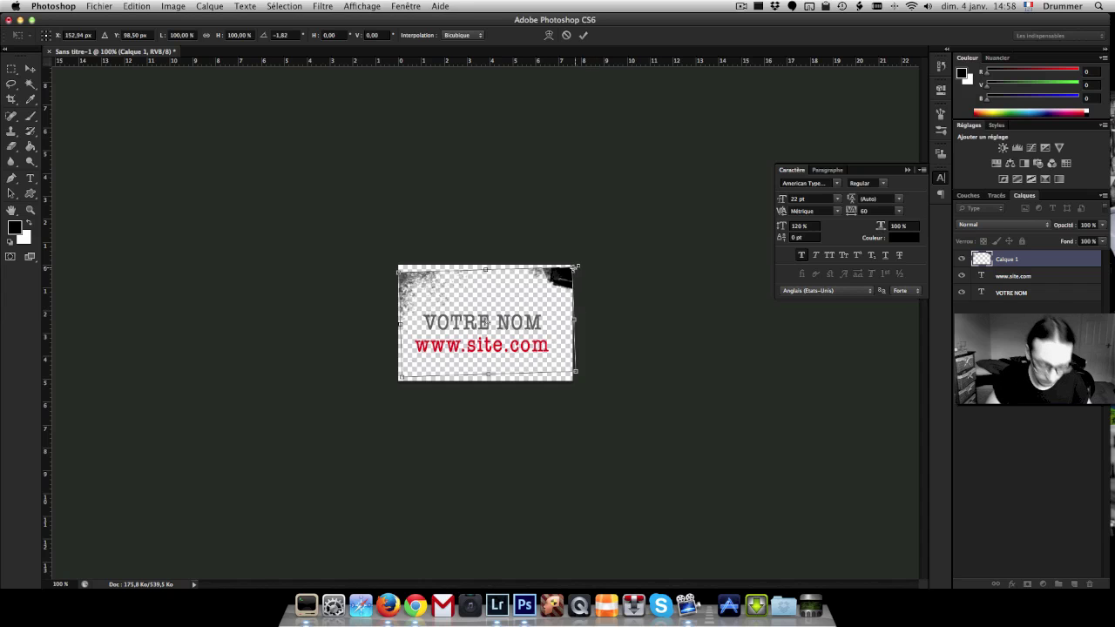
pyautogui.moveTo(573, 266); pyautogui.dragTo(561, 294)
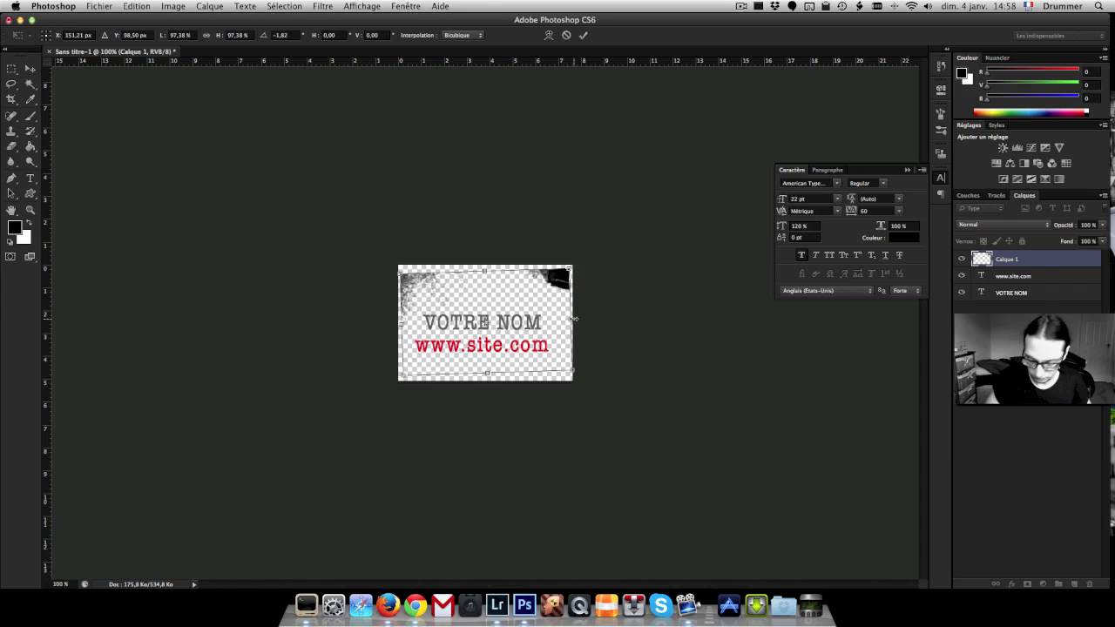
pyautogui.press('Return')
pyautogui.press('b')
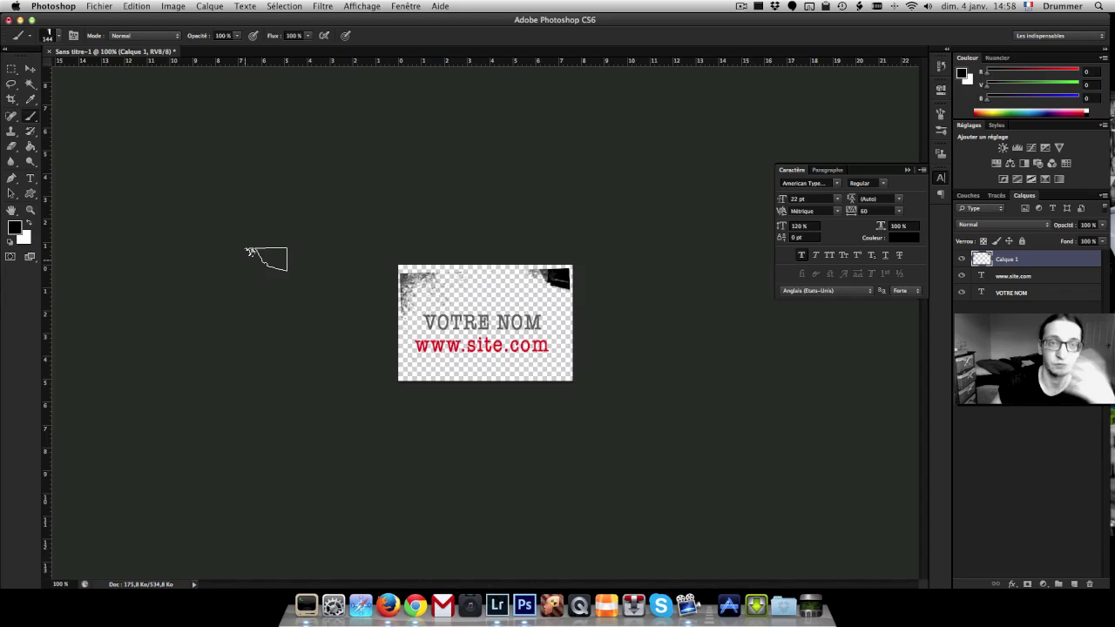
pyautogui.click(98, 6)
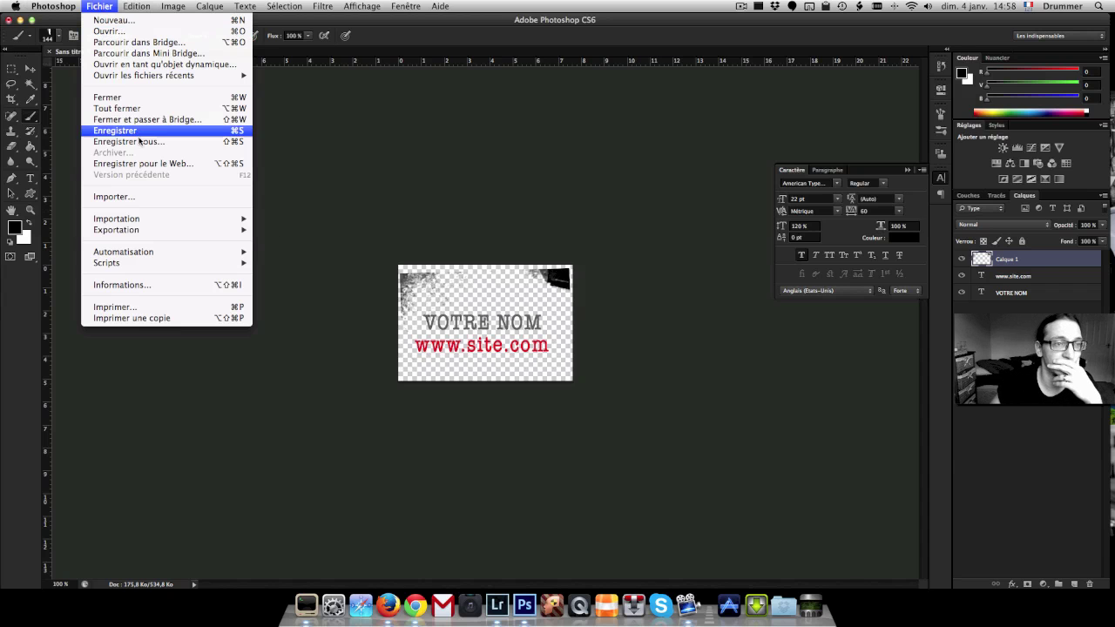
pyautogui.moveTo(99, 7)
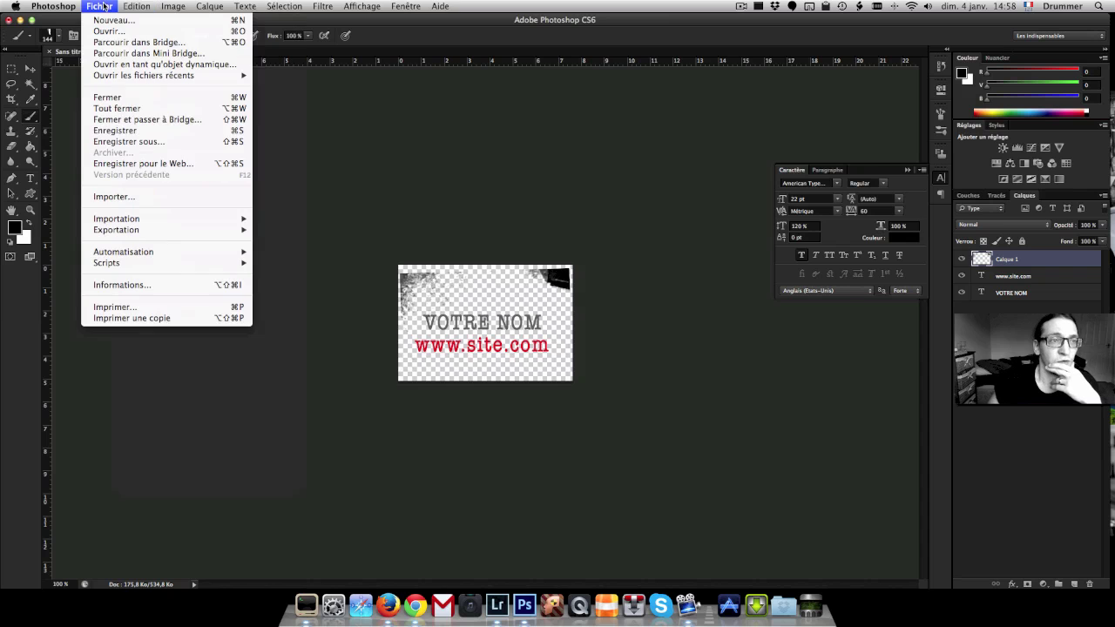
# - Check the Save dialog's format list and cancel, then add a new layer above VOTRE NOM
pyautogui.click(129, 132)
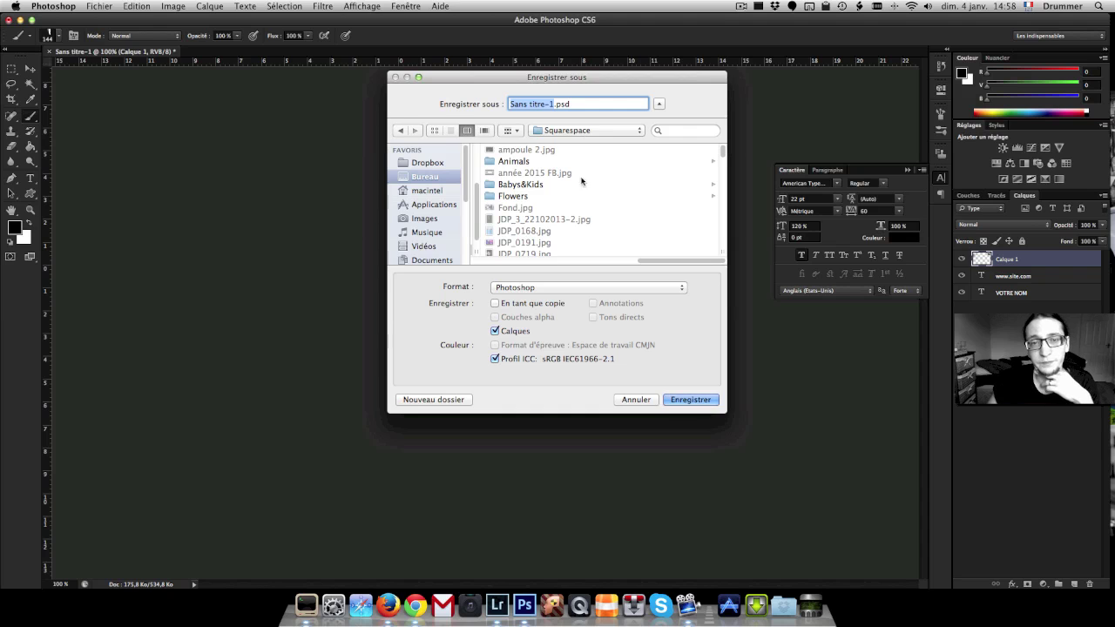
pyautogui.click(549, 288)
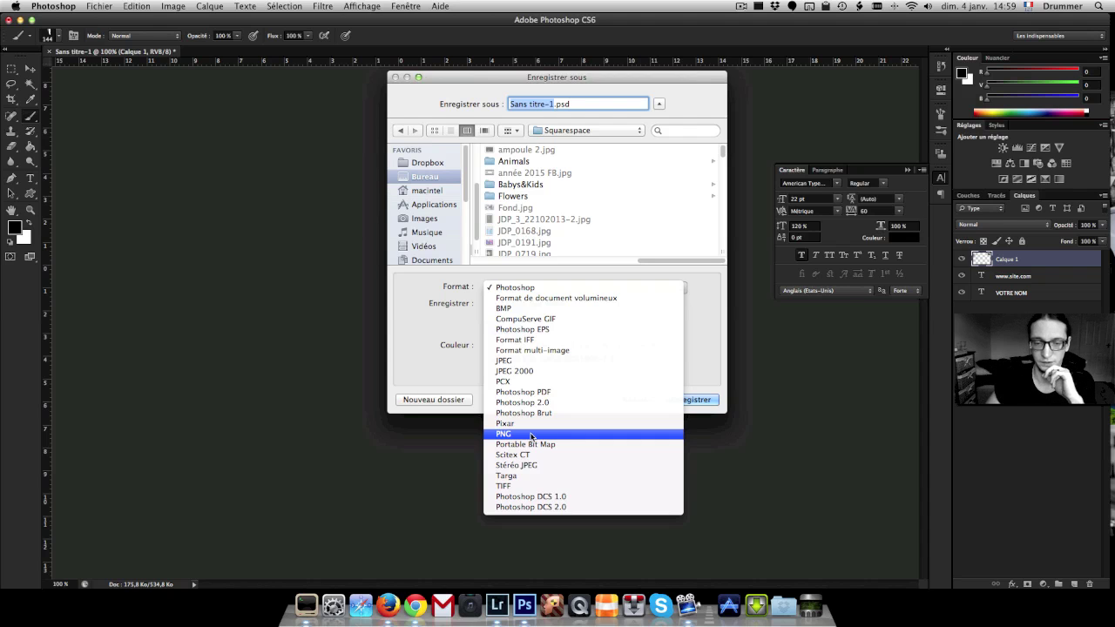
pyautogui.click(218, 336)
pyautogui.click(637, 399)
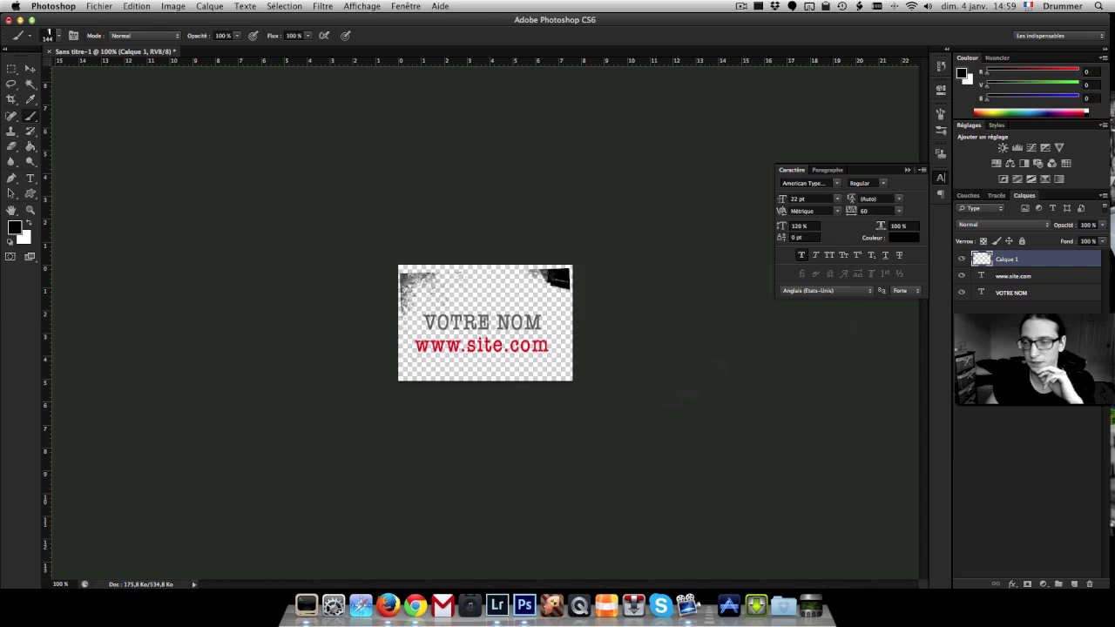
pyautogui.click(1045, 294)
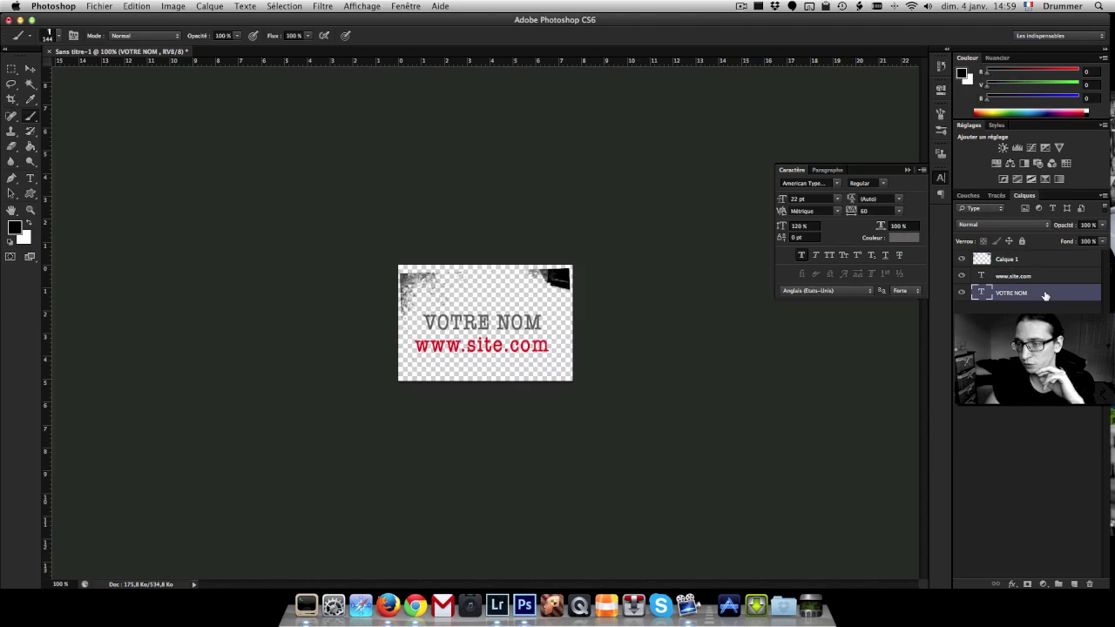
pyautogui.click(1076, 584)
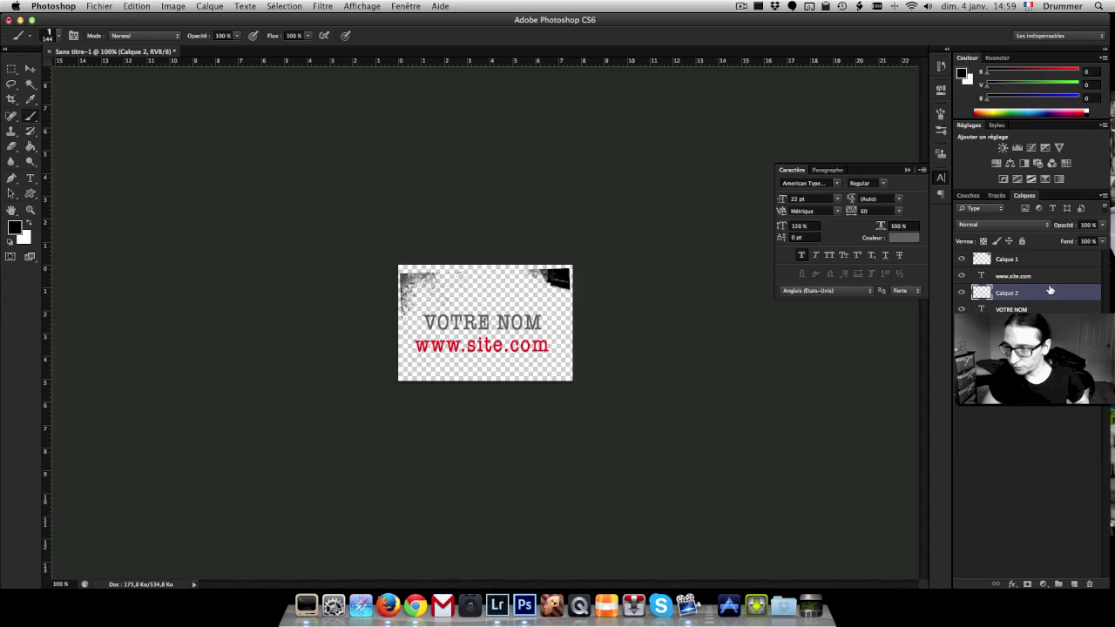
# - Move Calque 2 to the bottom, fill it white with the Paint Bucket, then hide it
pyautogui.moveTo(1048, 297); pyautogui.dragTo(1045, 315)
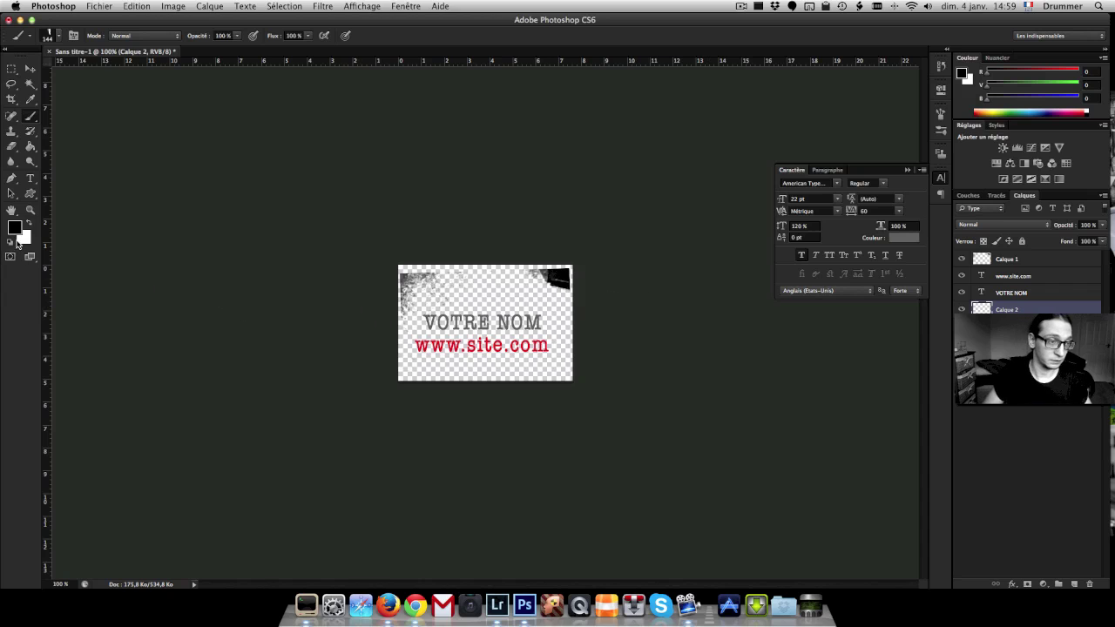
pyautogui.click(27, 223)
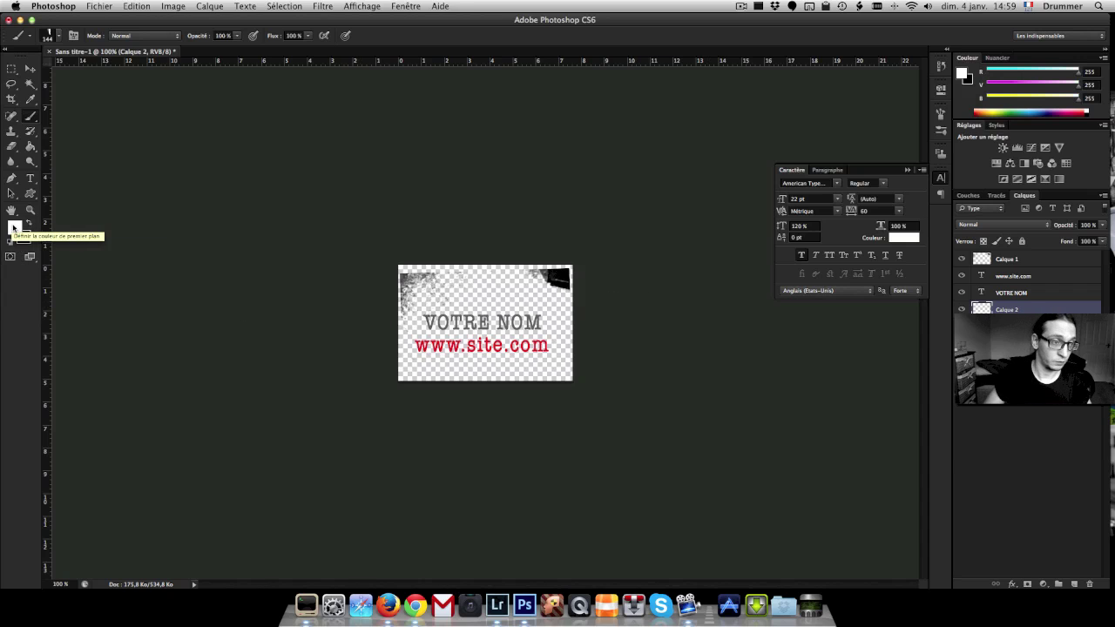
pyautogui.click(31, 146)
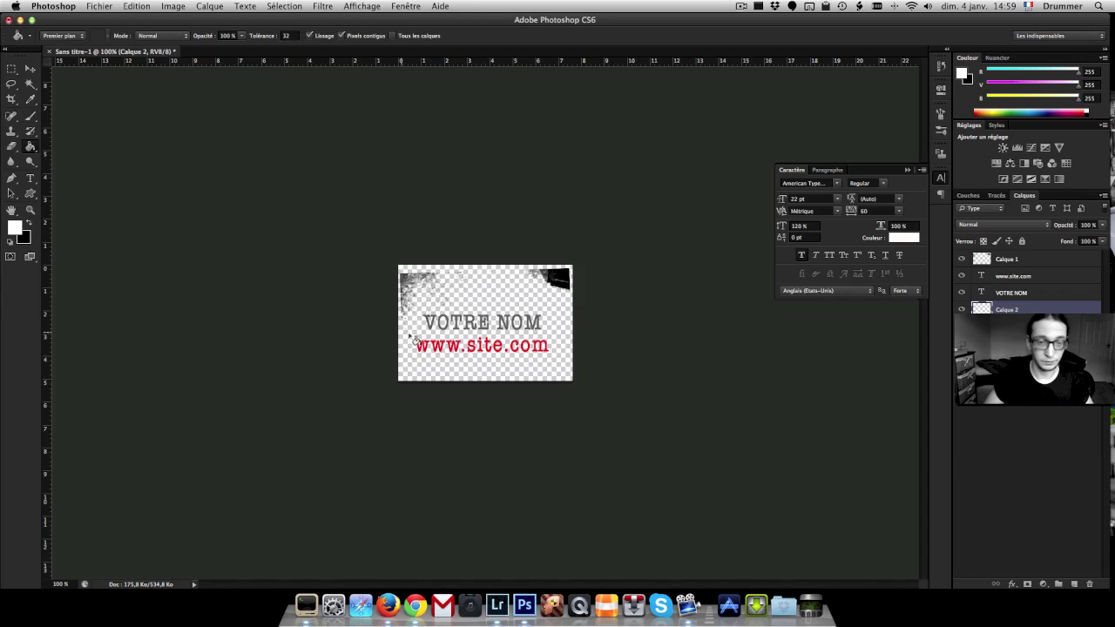
pyautogui.rightClick(472, 296)
pyautogui.click(442, 315)
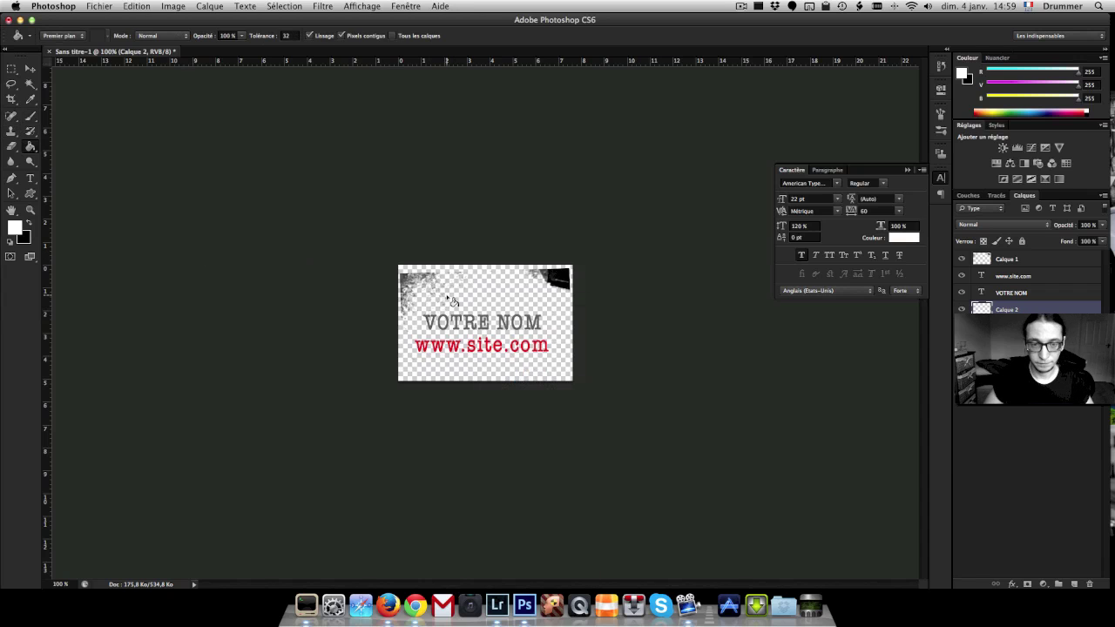
pyautogui.click(449, 299)
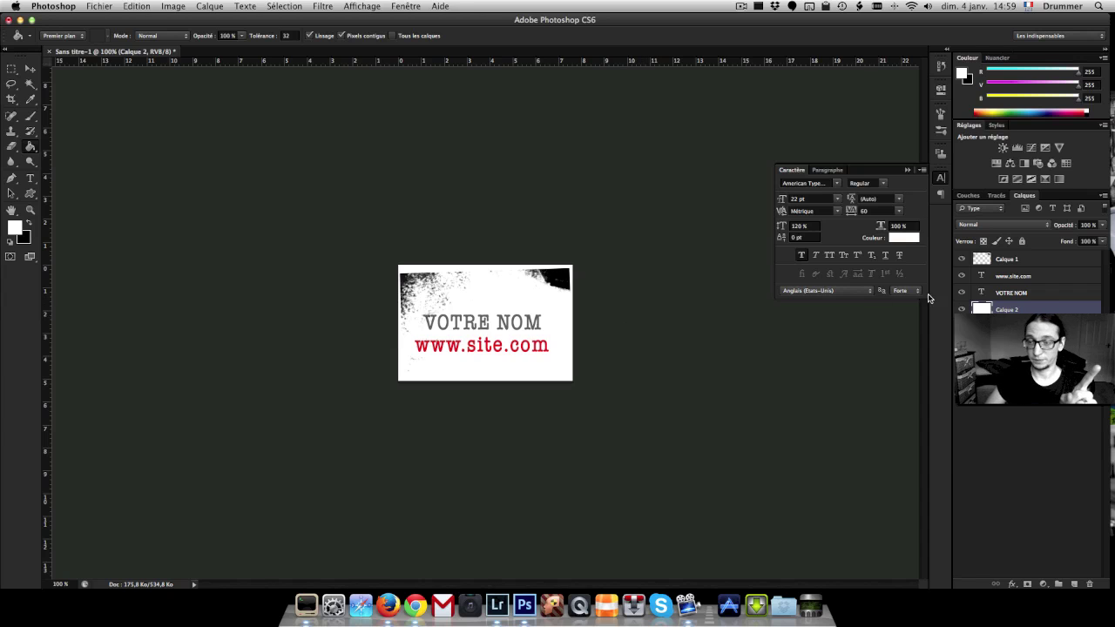
pyautogui.click(962, 309)
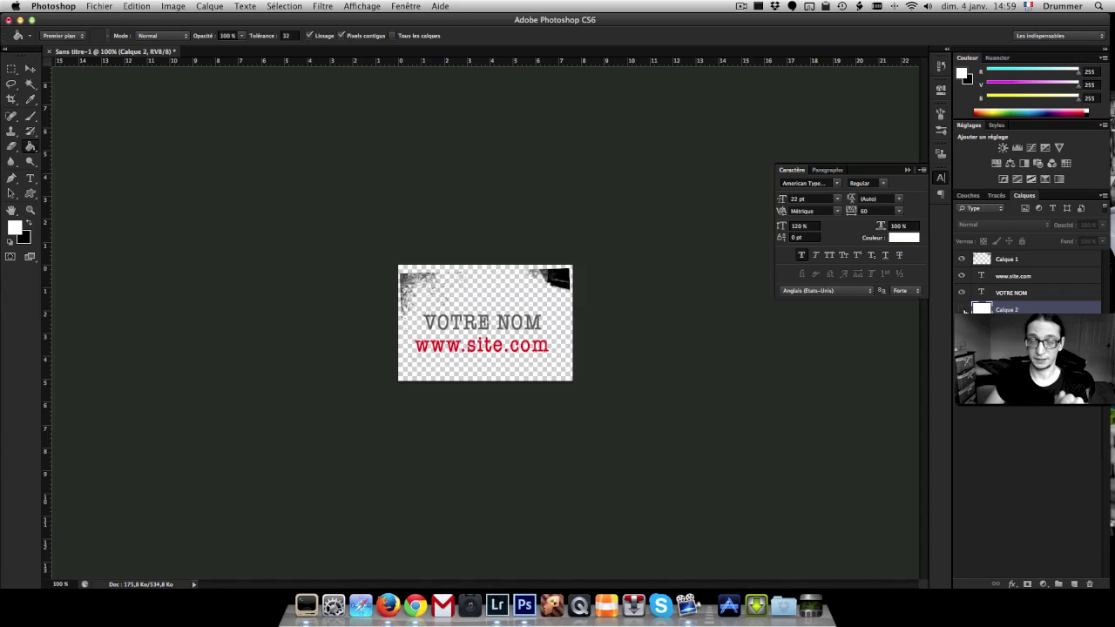
# - Save the card as PNG 'tuto signature' in the Tutos folder, accepting the PNG options
pyautogui.click(99, 7)
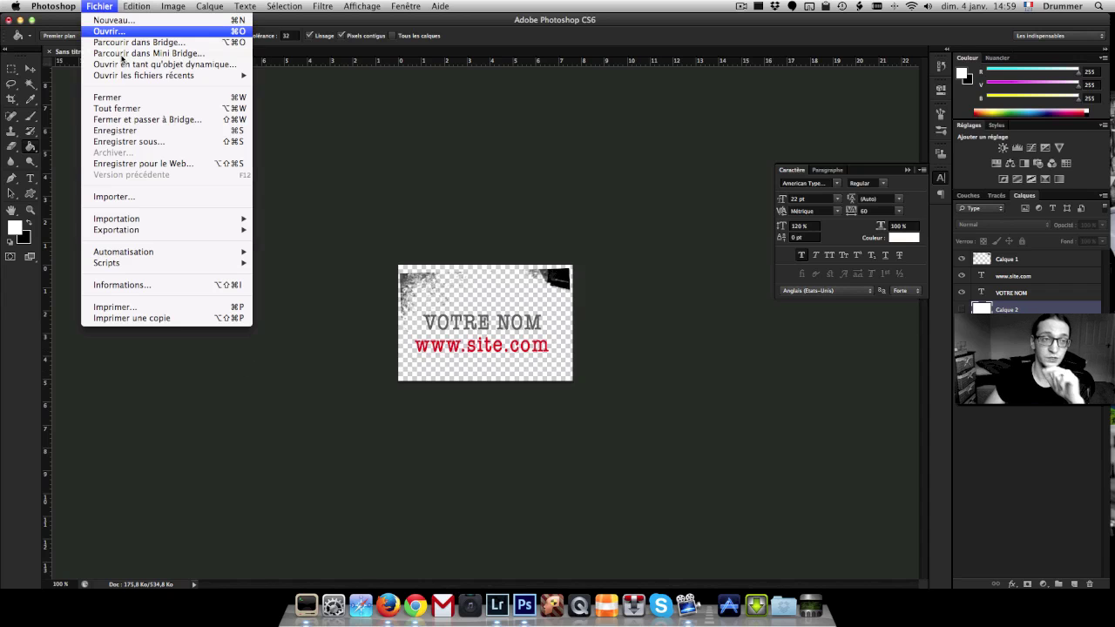
pyautogui.click(132, 131)
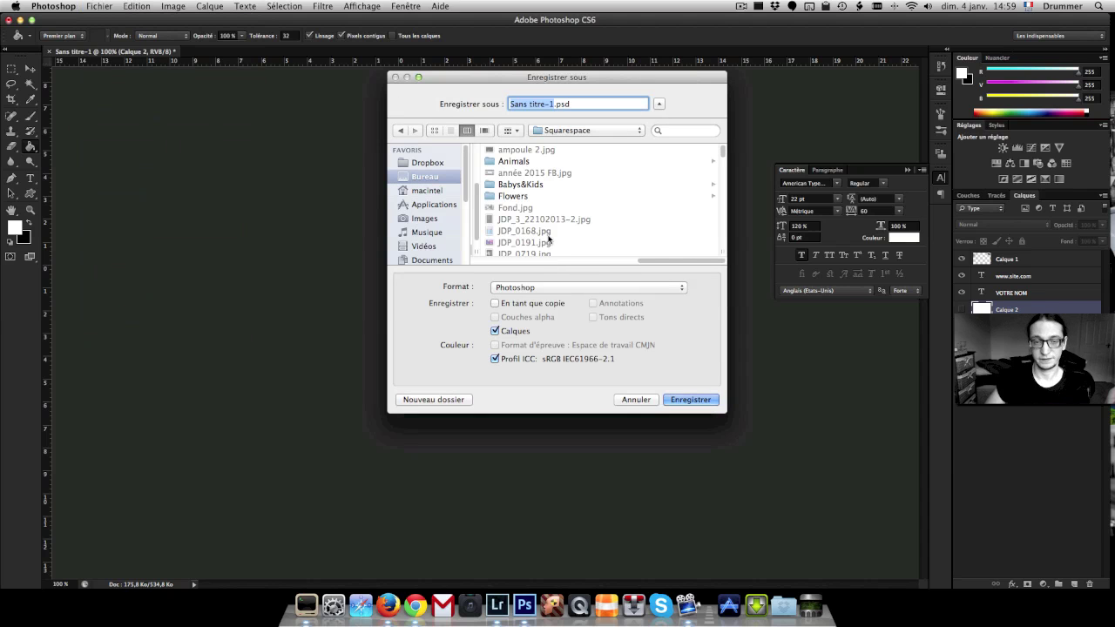
pyautogui.click(540, 288)
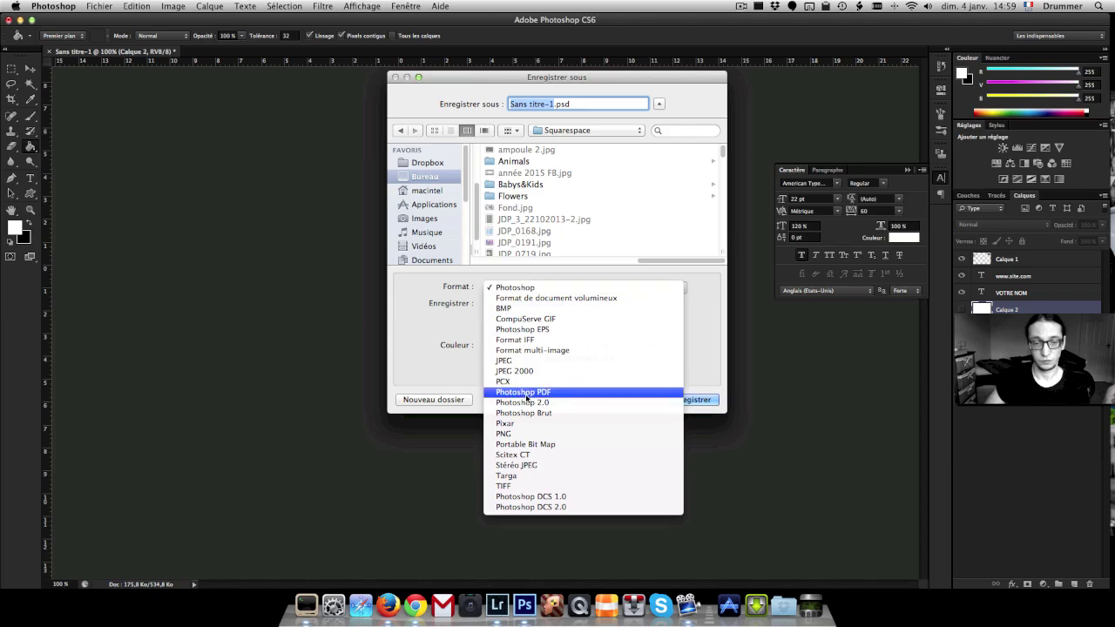
pyautogui.click(504, 434)
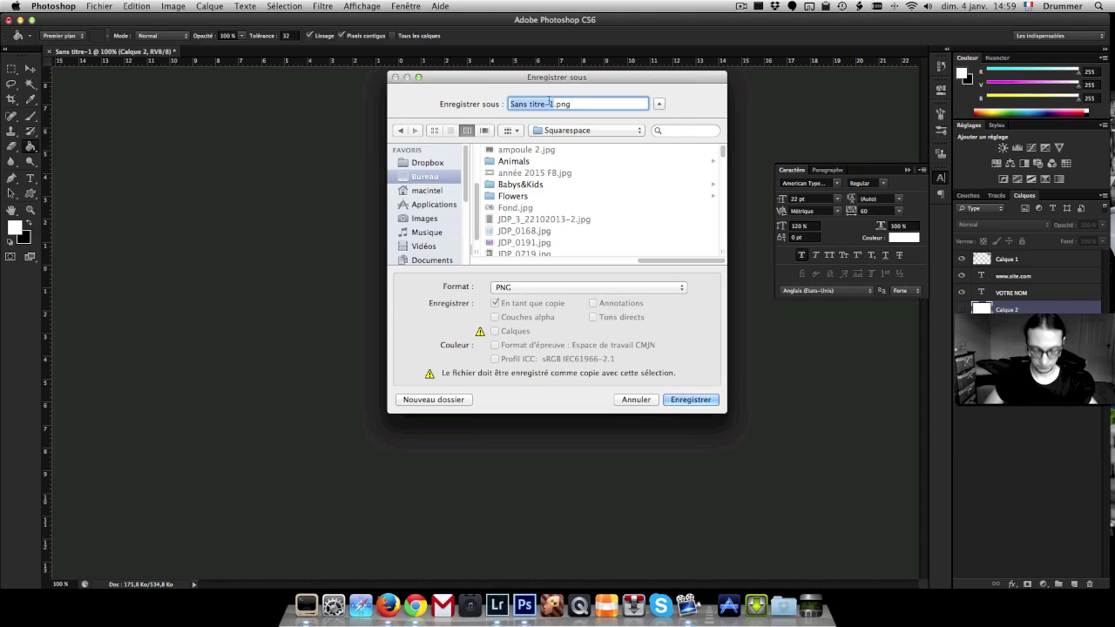
pyautogui.write('tuto')
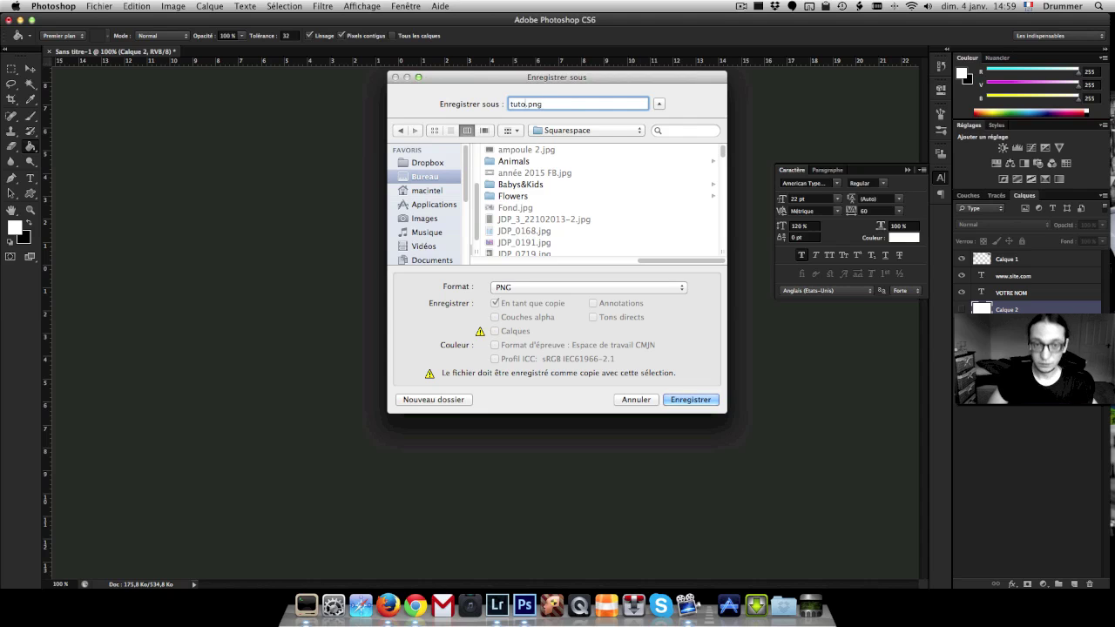
pyautogui.write(' sig')
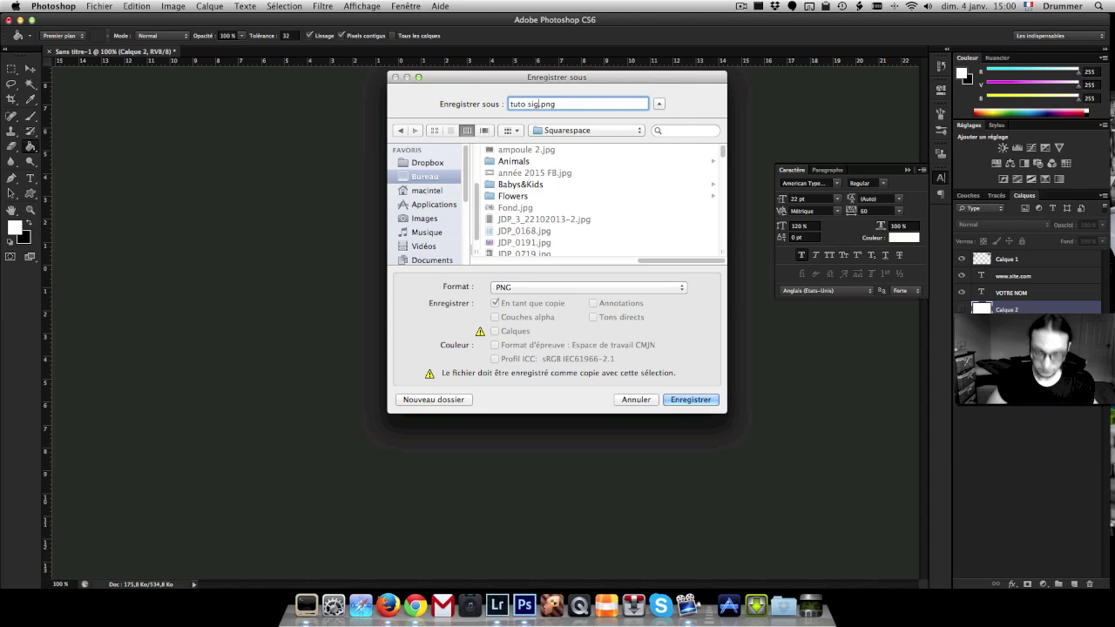
pyautogui.write('nature')
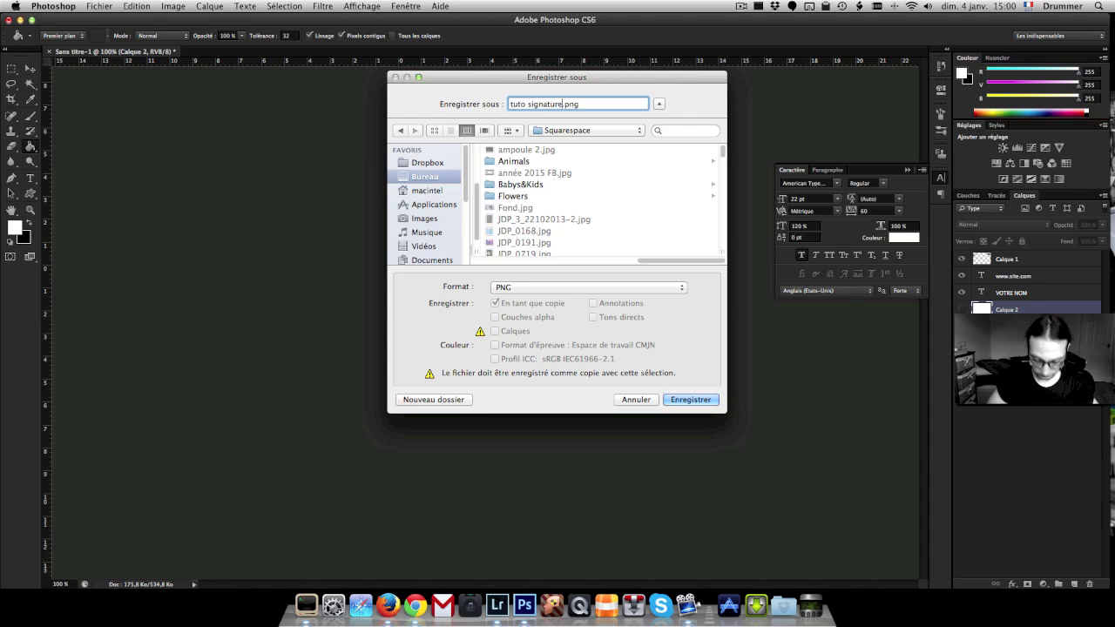
pyautogui.scroll(-4, 436, 230)
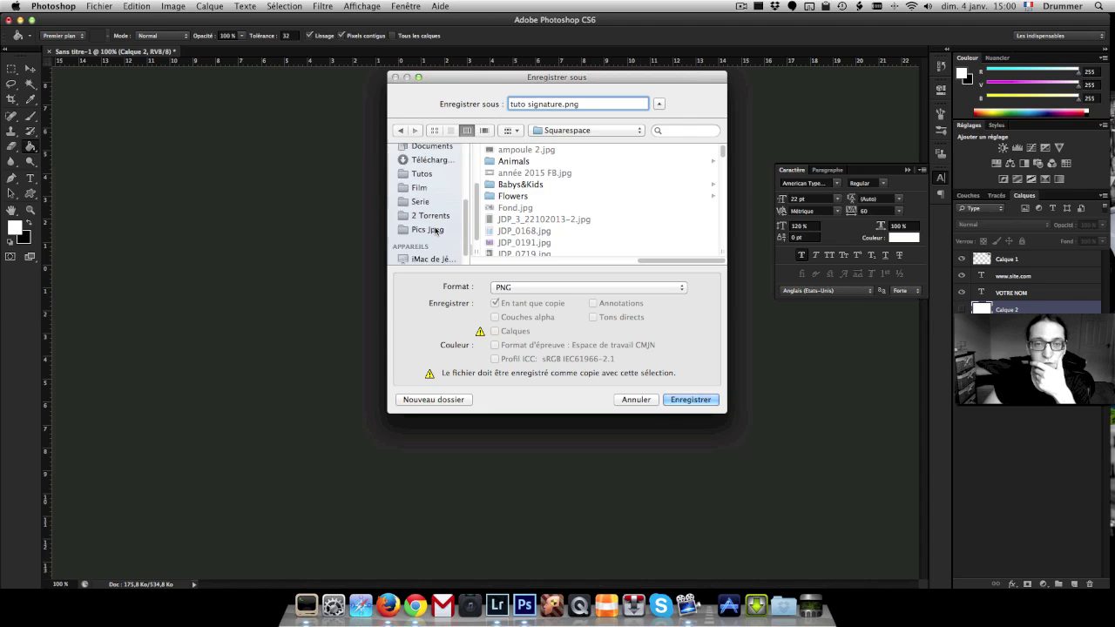
pyautogui.click(423, 185)
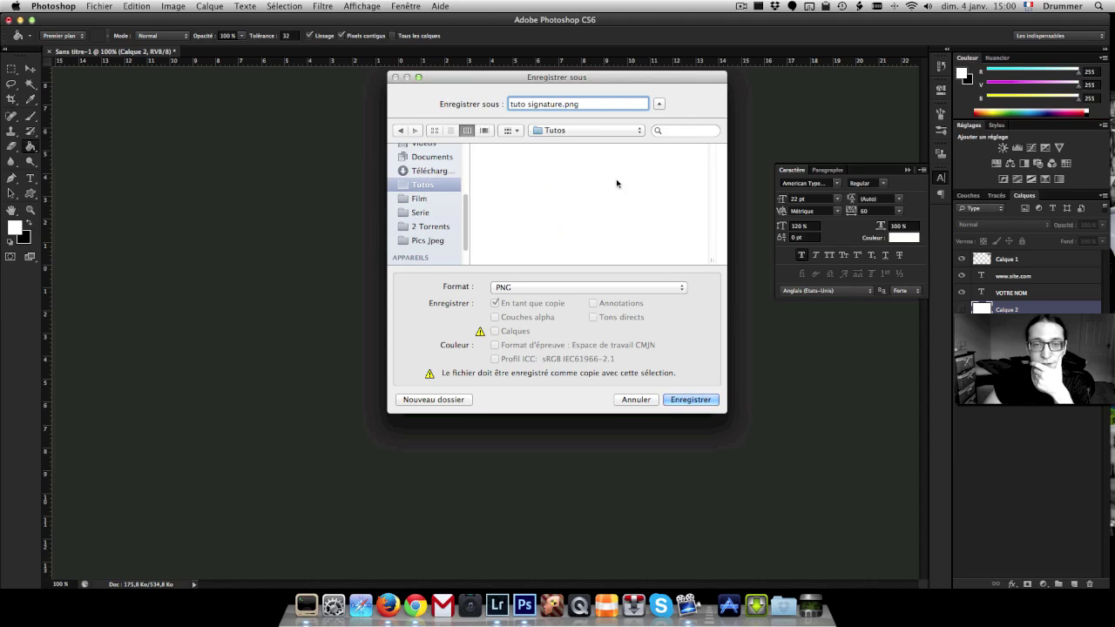
pyautogui.click(580, 171)
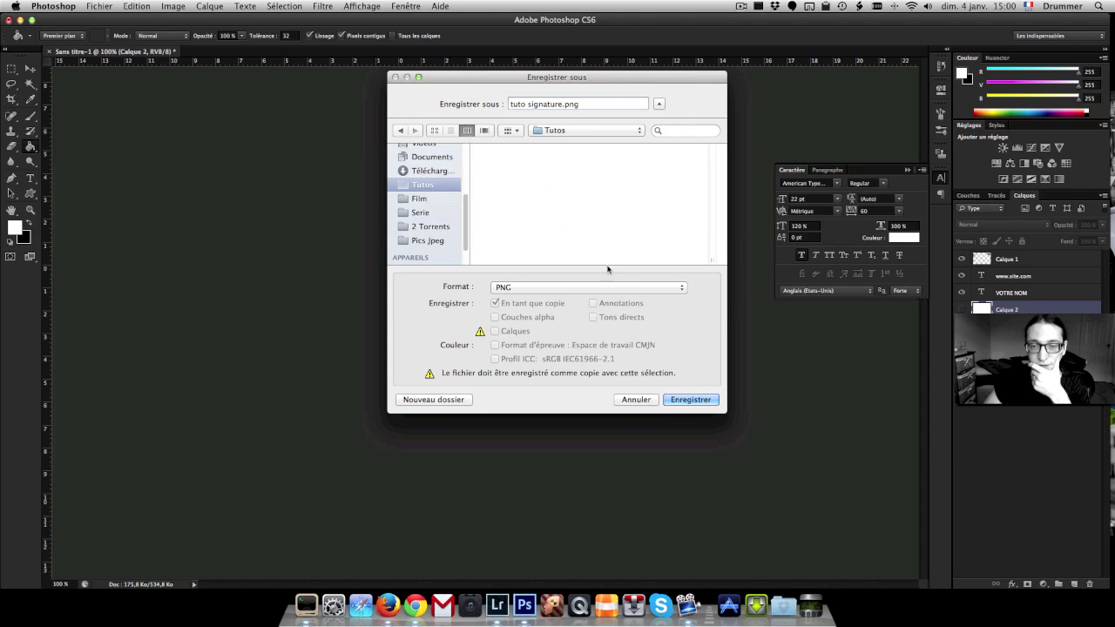
pyautogui.click(684, 399)
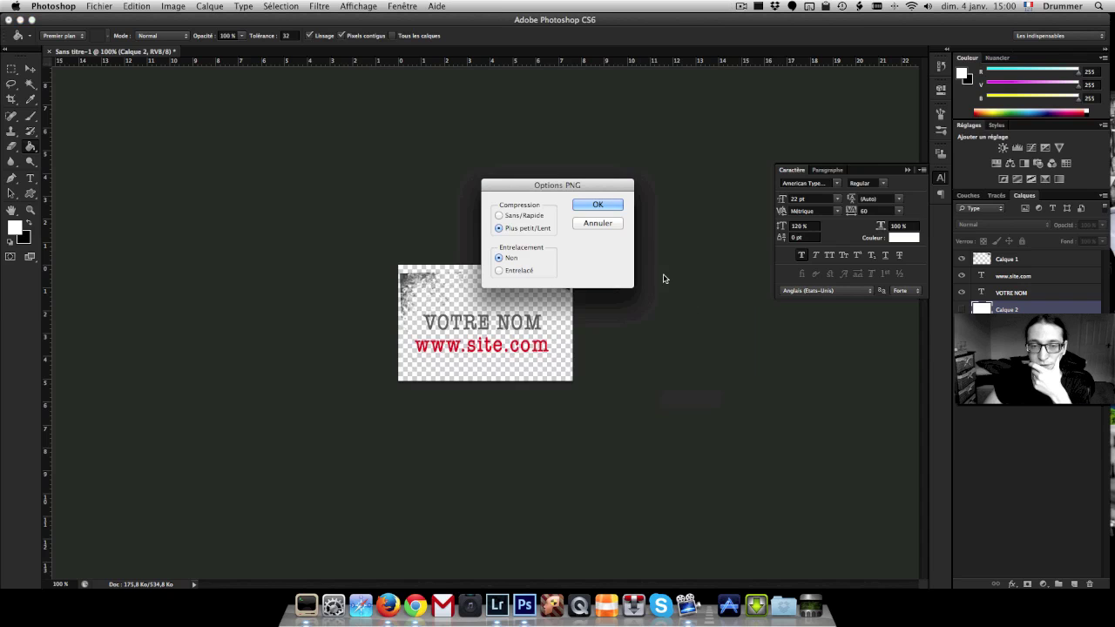
pyautogui.click(598, 204)
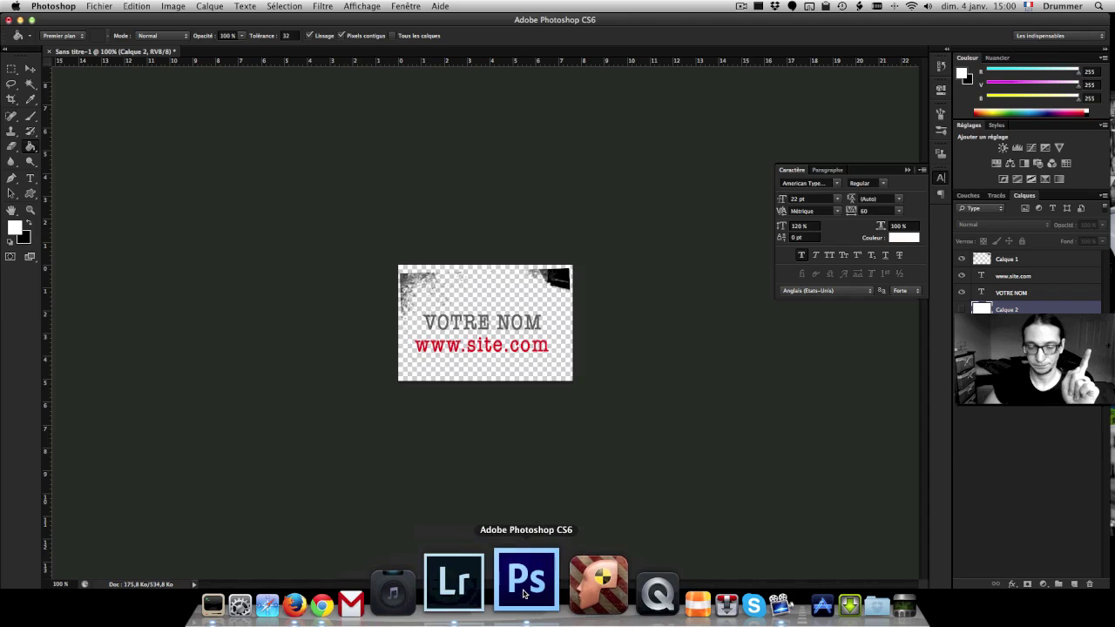
# - Bring Lightroom to the front and close its application menu without choosing Modifier les filigranes
pyautogui.click(487, 597)
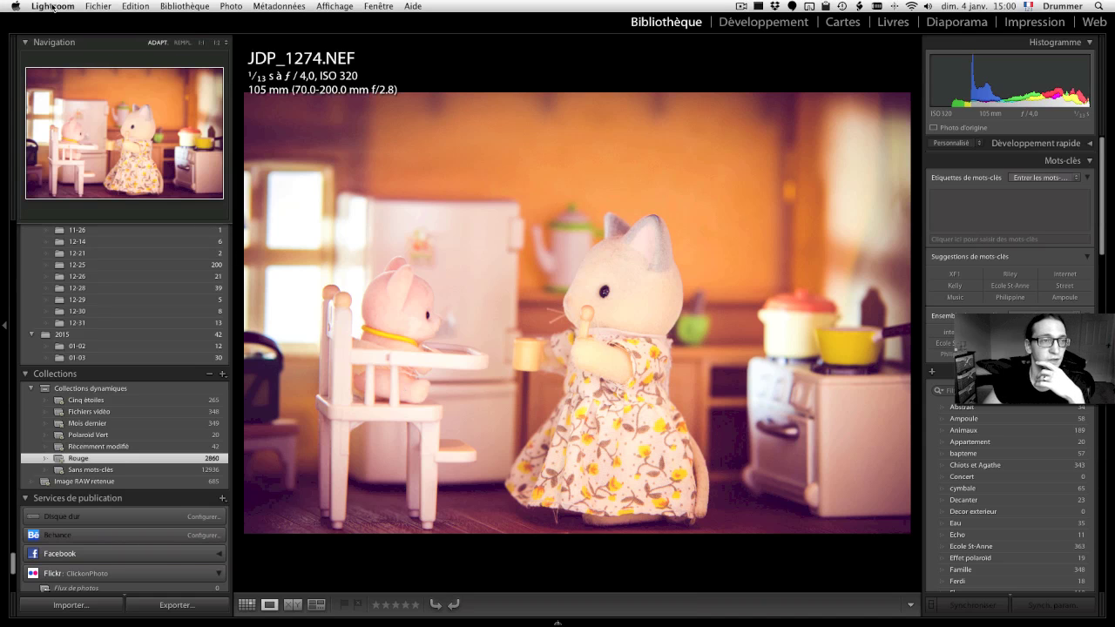
pyautogui.click(52, 7)
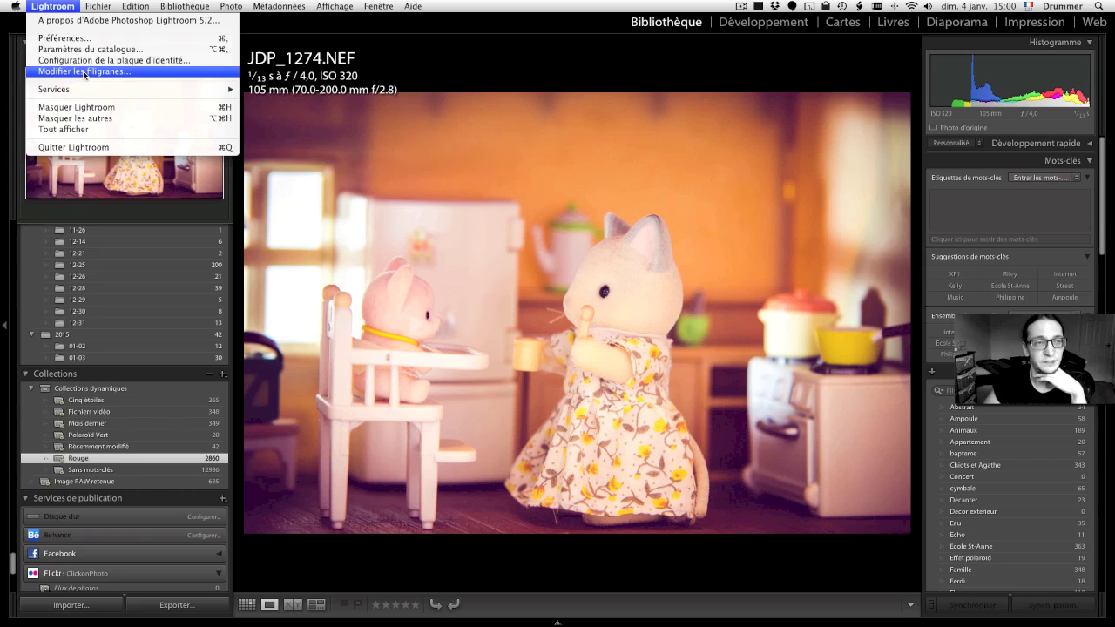
pyautogui.click(510, 397)
# - In the export dialog, enable Filigrane and choose Modifier les filigranes... from its dropdown
pyautogui.click(201, 603)
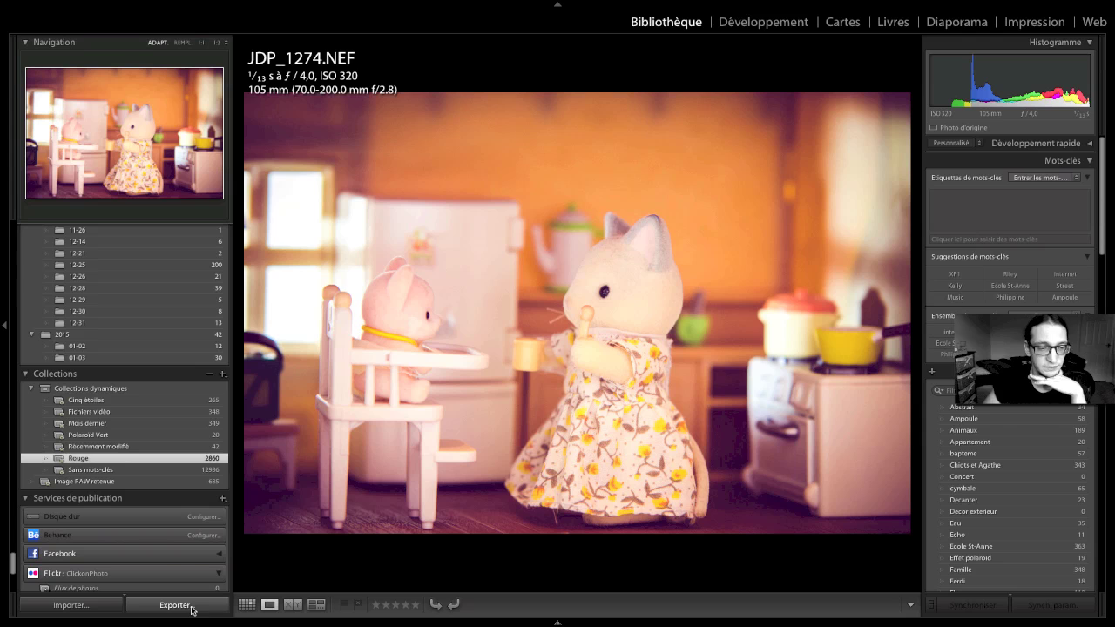
pyautogui.scroll(-10, 570, 341)
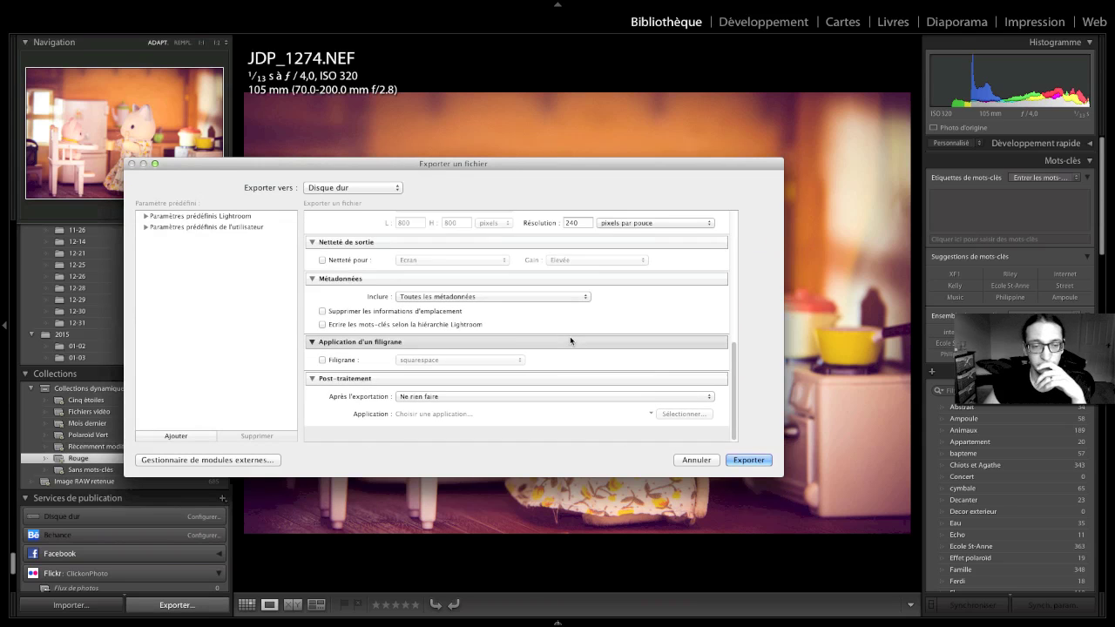
pyautogui.click(324, 377)
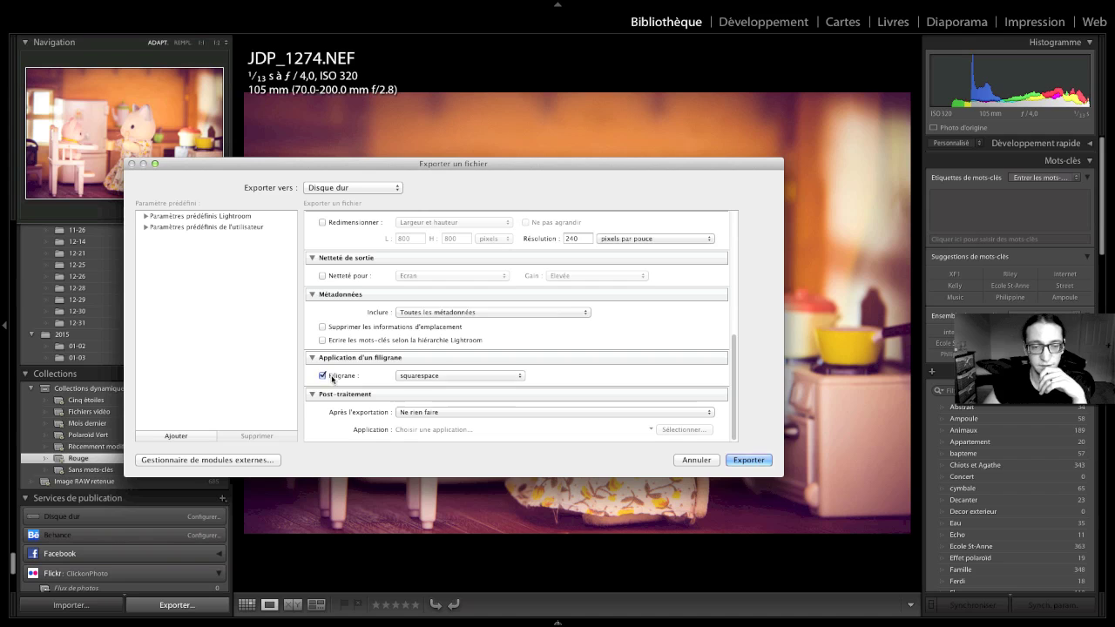
pyautogui.click(420, 377)
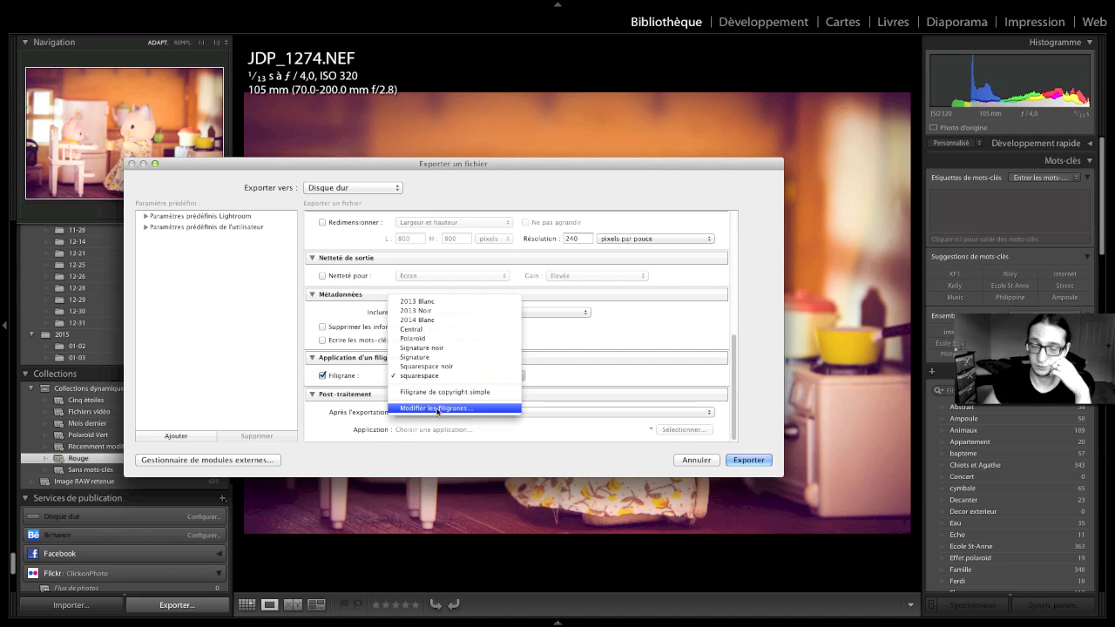
pyautogui.click(437, 409)
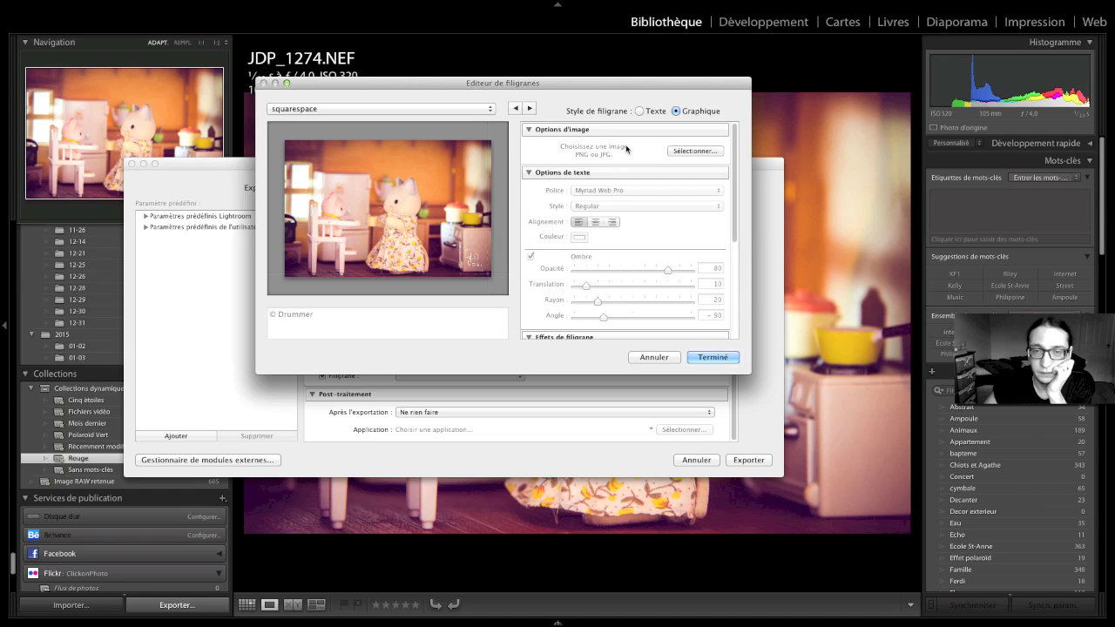
# - Keep the squarespace preset, switch to text style and replace the copyright with your first name
pyautogui.click(436, 110)
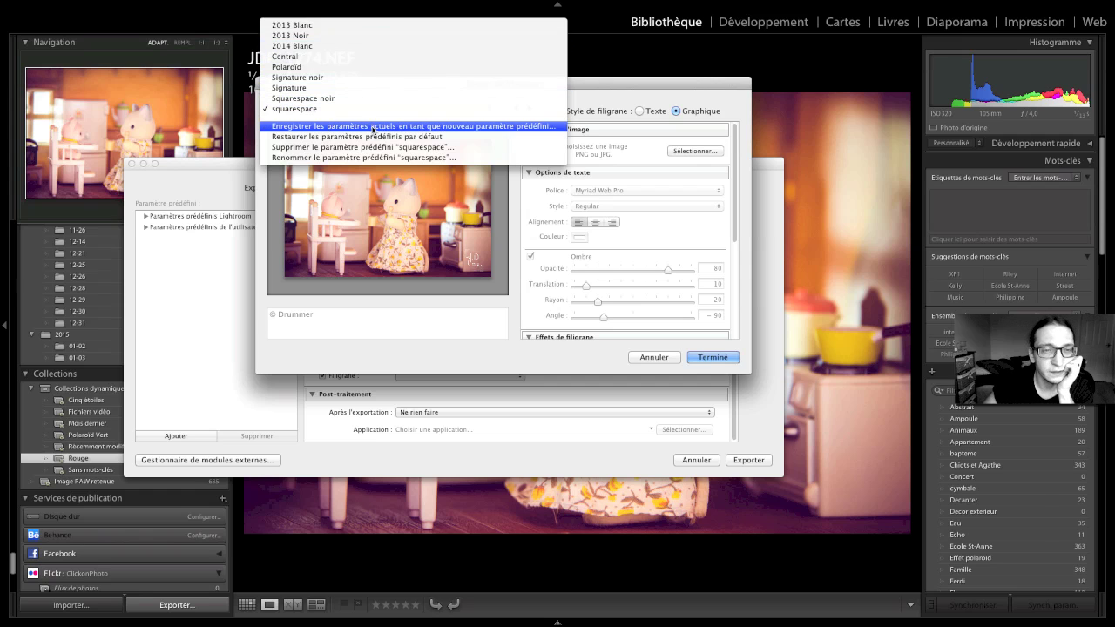
pyautogui.click(471, 338)
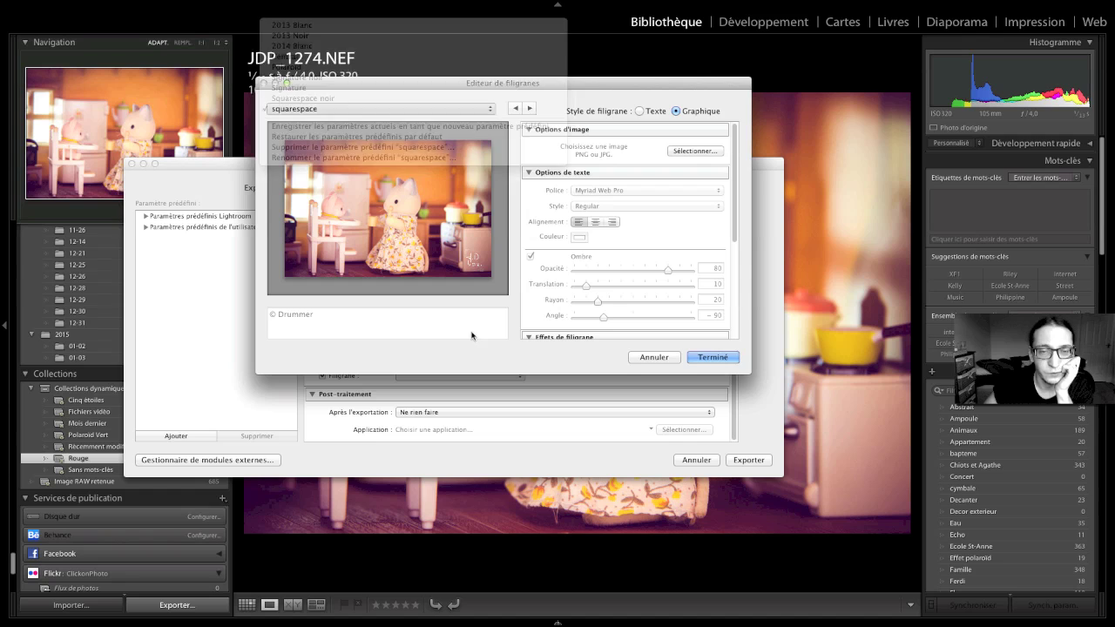
pyautogui.click(640, 111)
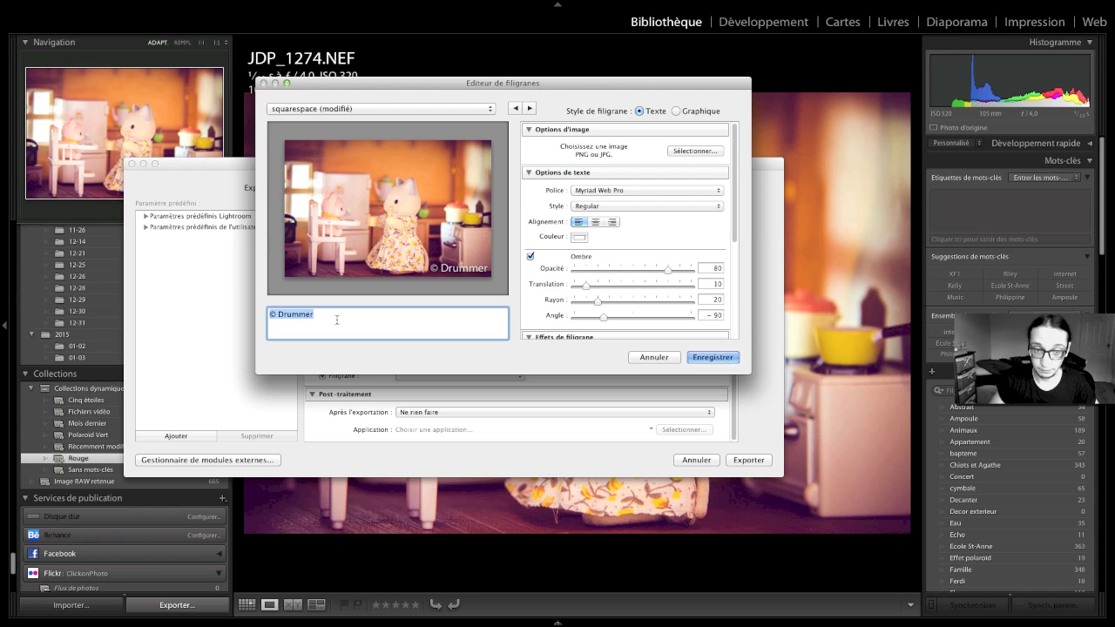
pyautogui.press('BackSpace')
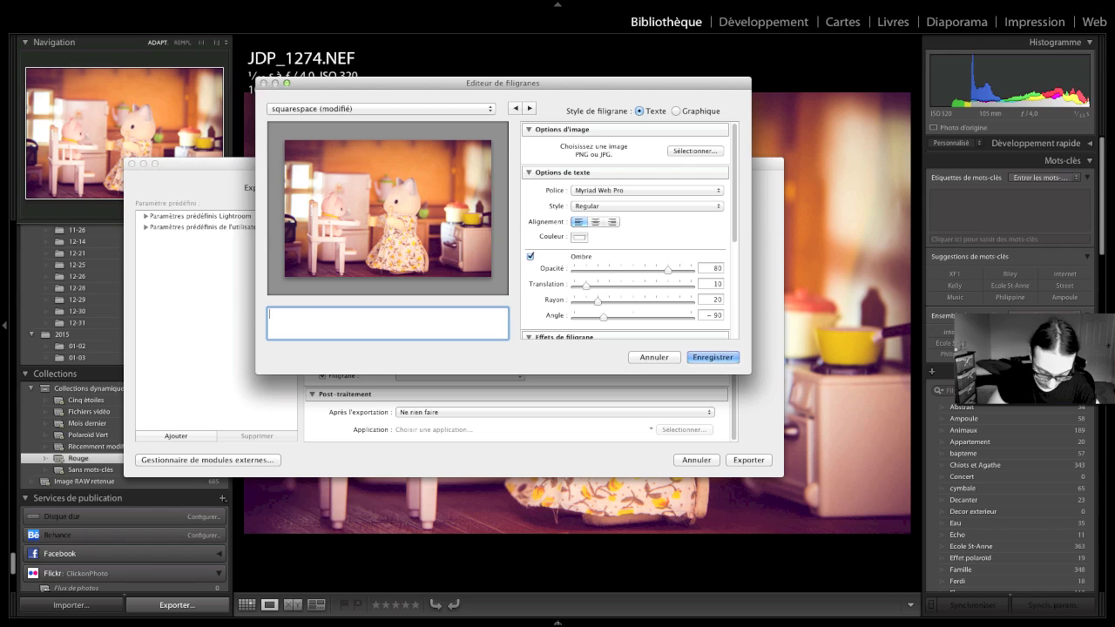
pyautogui.write('romed')
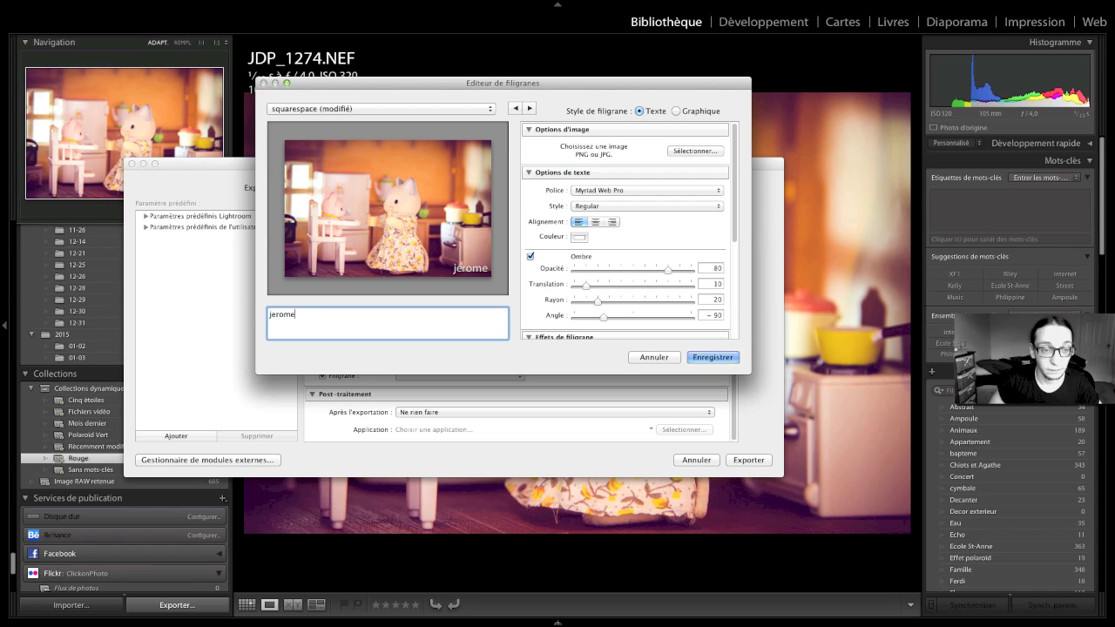
pyautogui.scroll(-3, 589, 279)
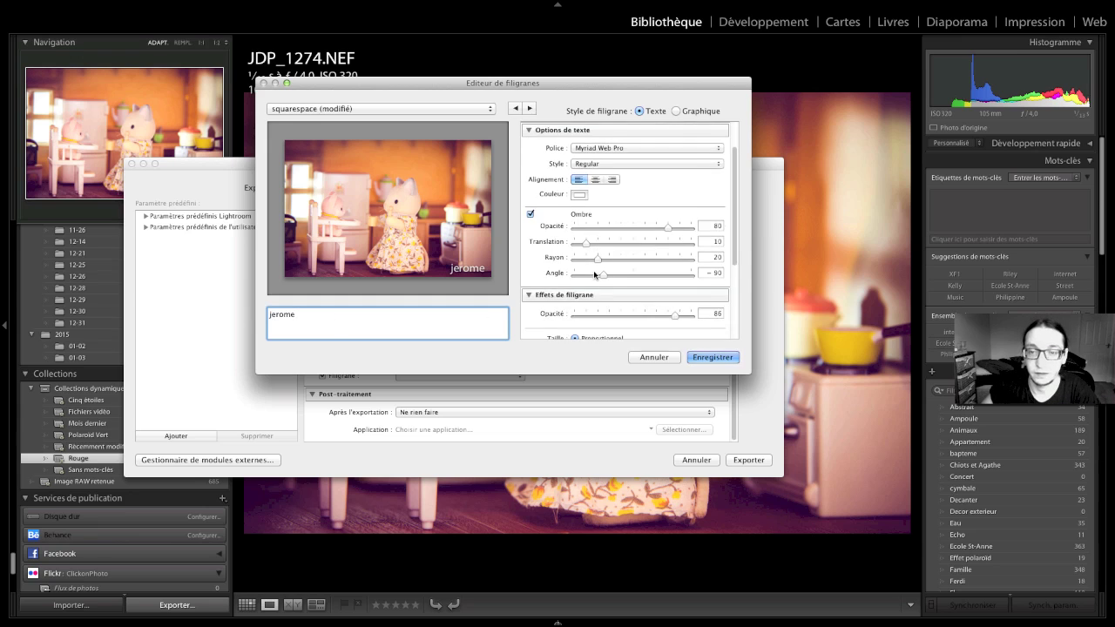
pyautogui.scroll(3, 595, 164)
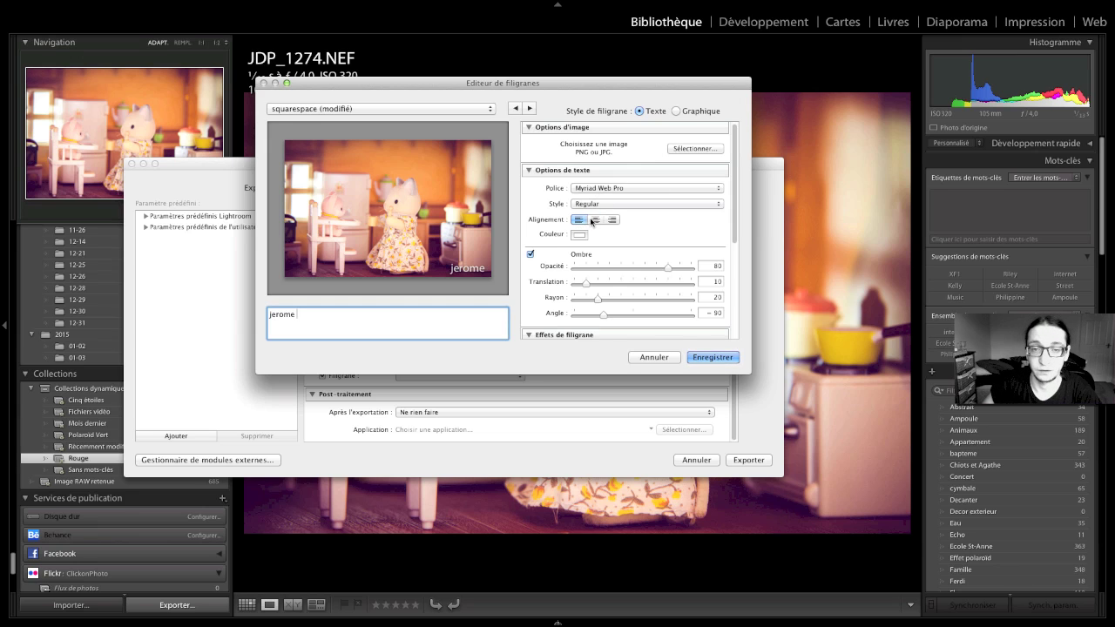
pyautogui.scroll(-2, 603, 236)
pyautogui.scroll(-1, 603, 236)
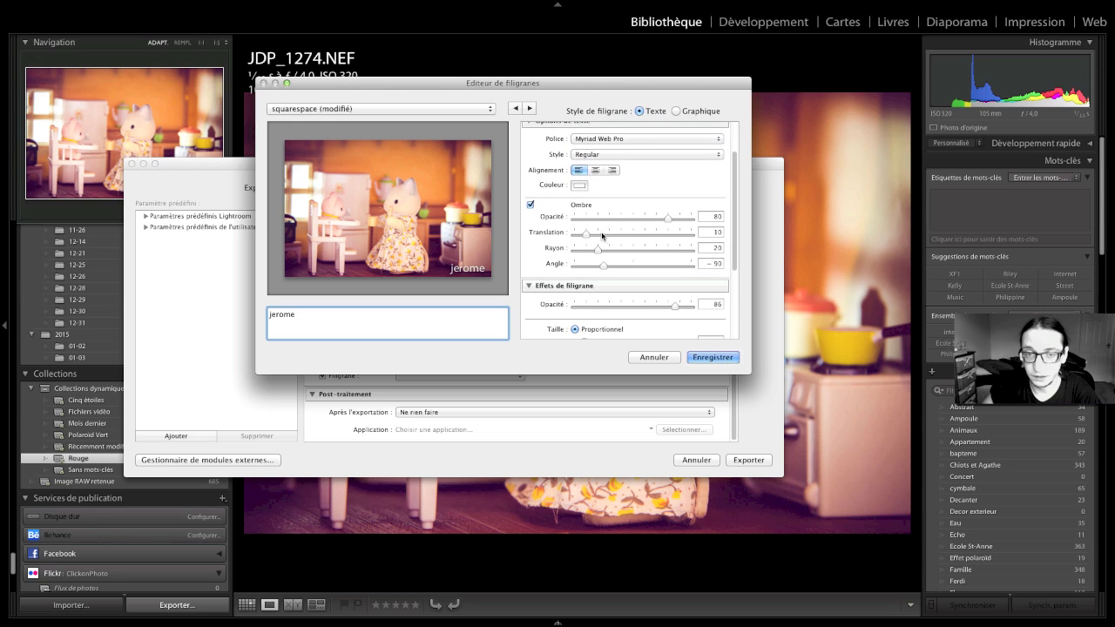
pyautogui.scroll(-1, 613, 235)
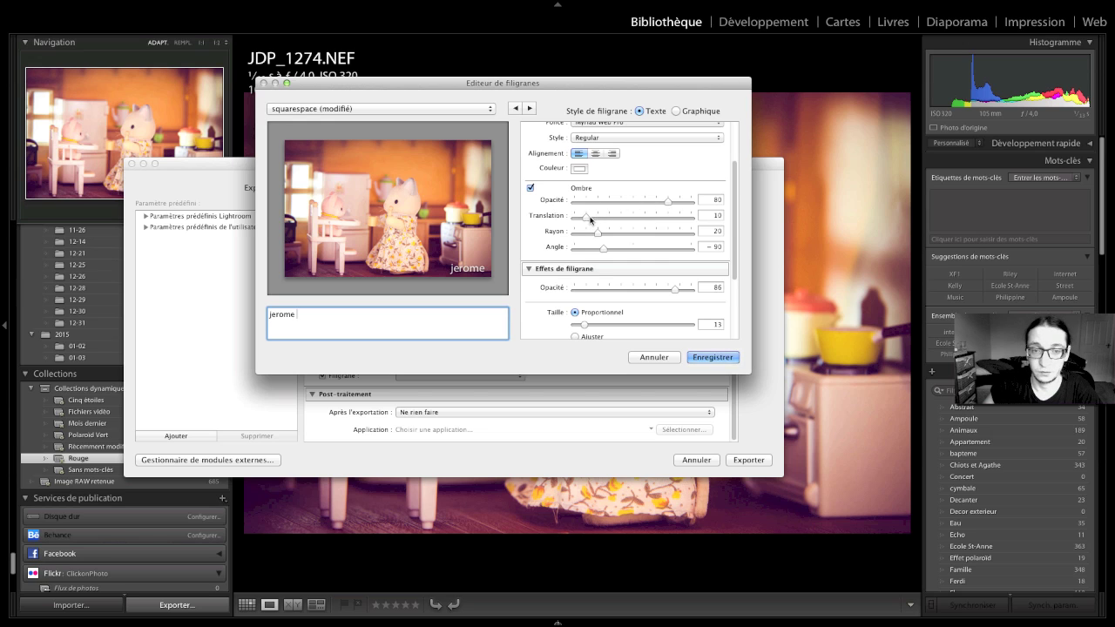
# - Set the name watermark's shadow offset to 9 and opacity to 69, and centre it on the photo
pyautogui.moveTo(591, 218)
pyautogui.mouseDown()
pyautogui.moveTo(612, 222)
pyautogui.moveTo(588, 222)
pyautogui.mouseUp()
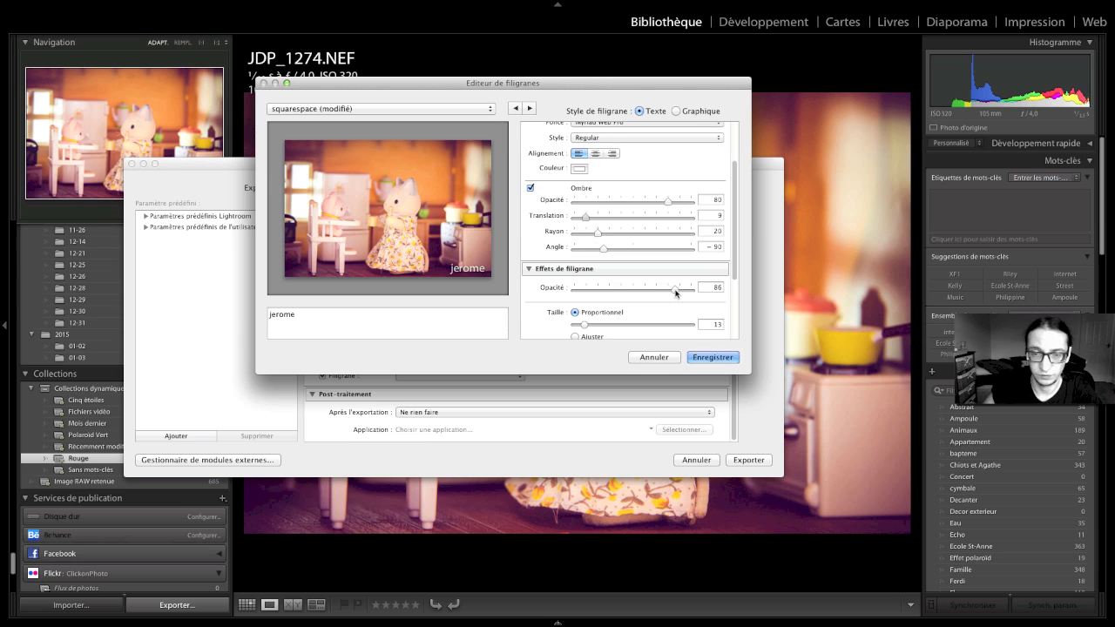
pyautogui.moveTo(643, 290)
pyautogui.mouseDown()
pyautogui.moveTo(603, 295)
pyautogui.moveTo(656, 294)
pyautogui.mouseUp()
pyautogui.scroll(-2, 616, 296)
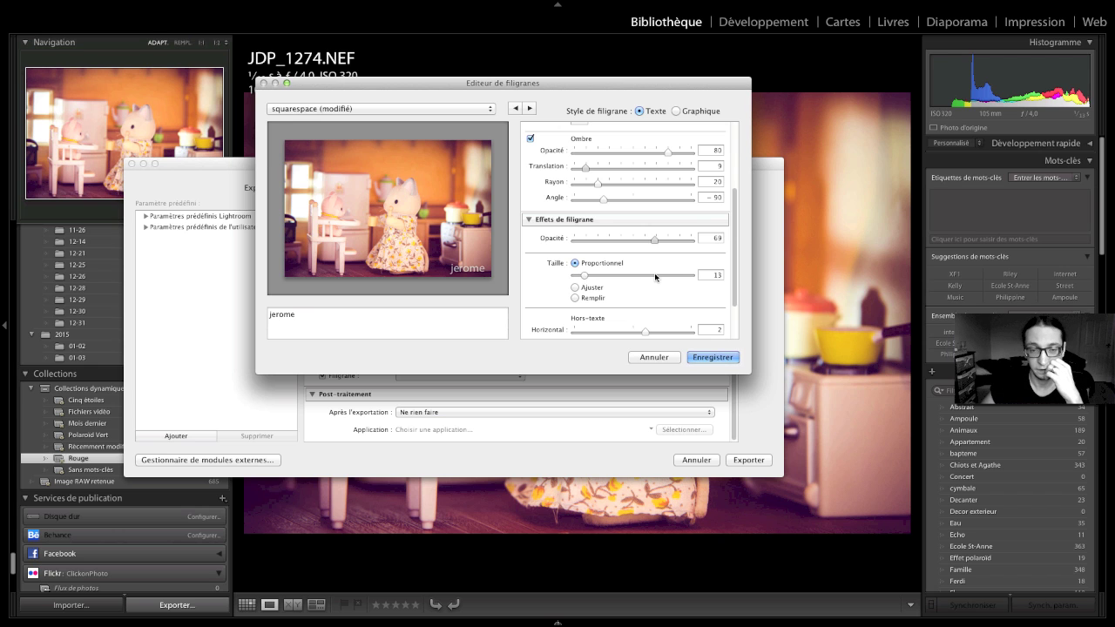
pyautogui.scroll(-3, 655, 277)
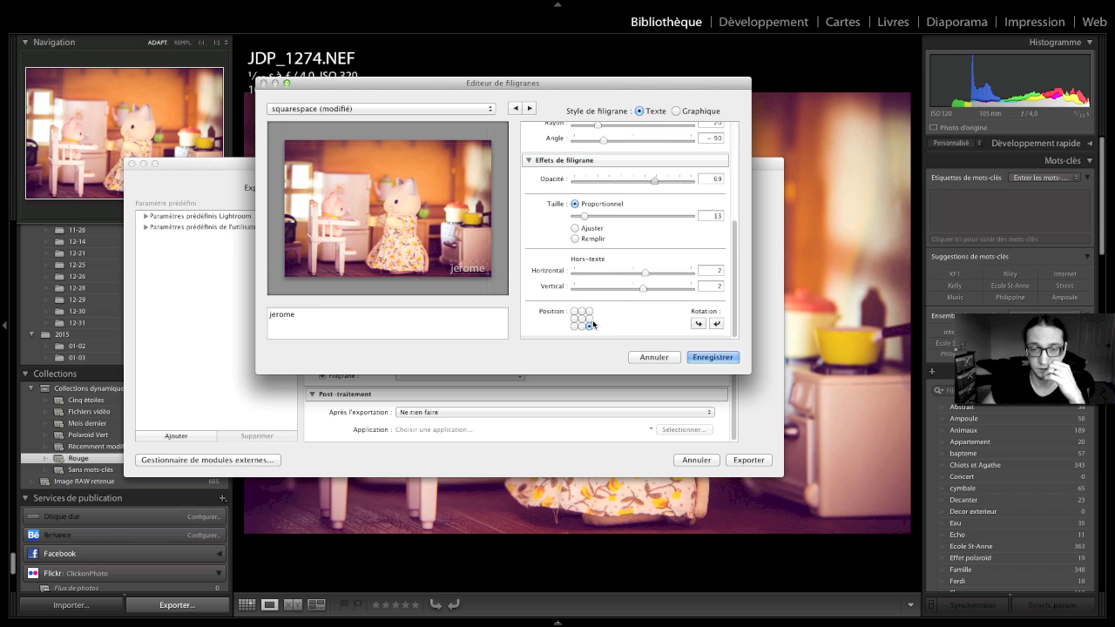
pyautogui.click(590, 318)
pyautogui.click(582, 320)
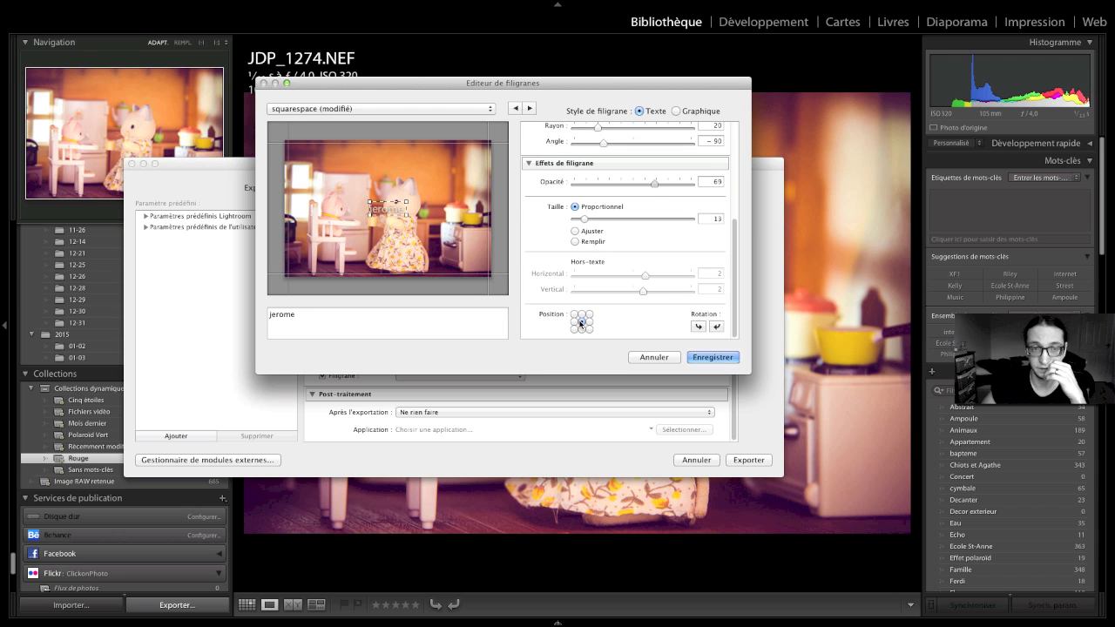
pyautogui.scroll(-1, 602, 324)
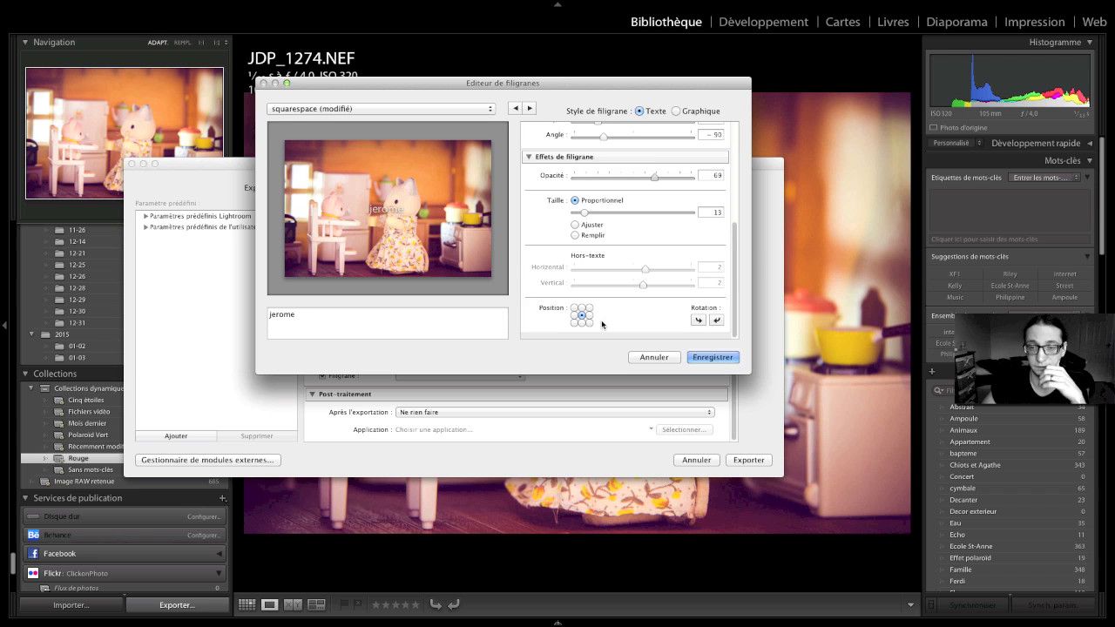
pyautogui.scroll(1, 602, 324)
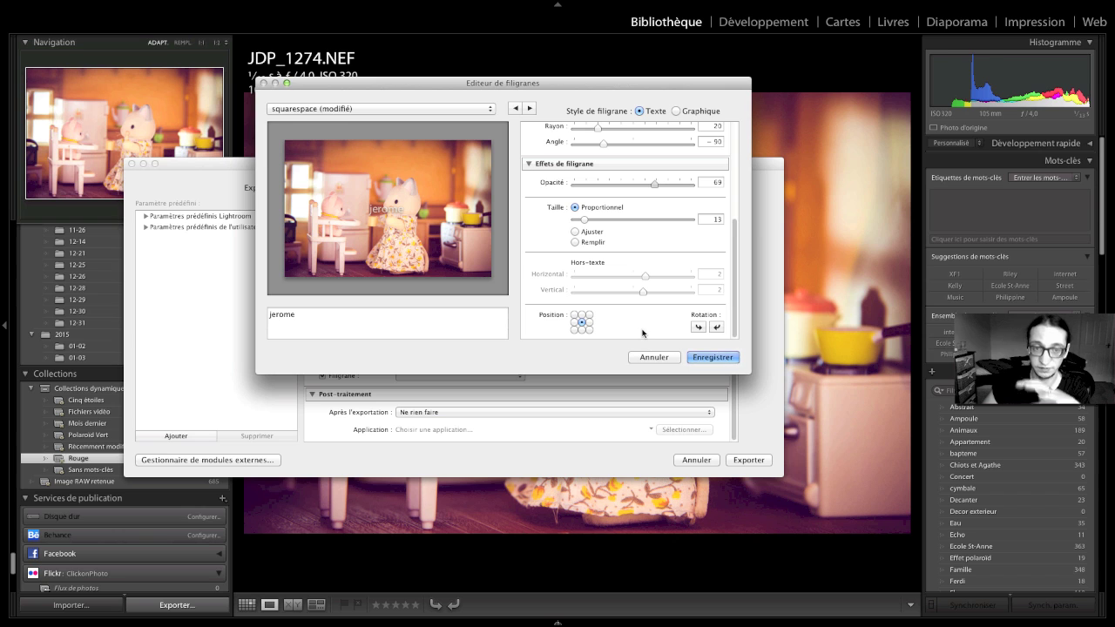
pyautogui.doubleClick(360, 322)
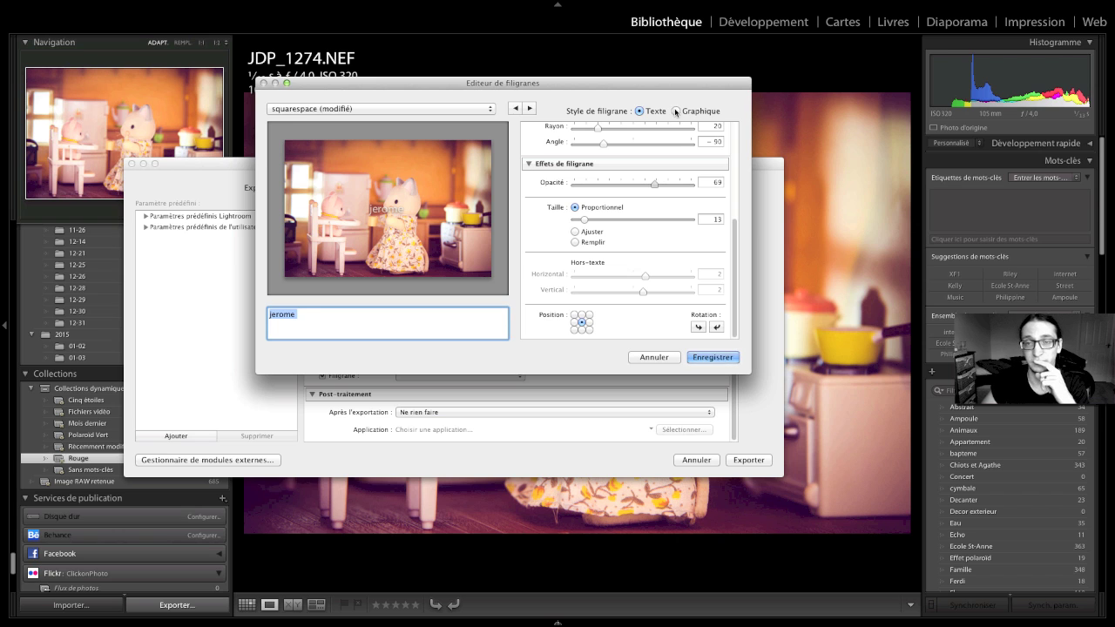
# - Switch to graphic style and load tuto signature.png from the Tutos folder as the watermark
pyautogui.click(676, 111)
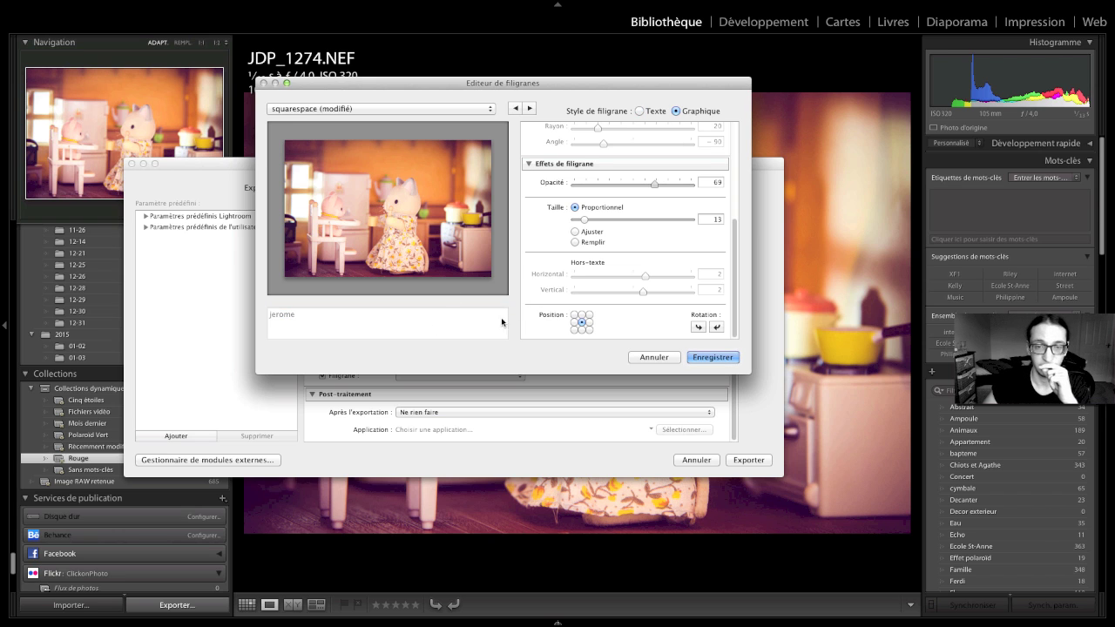
pyautogui.scroll(2, 653, 219)
pyautogui.scroll(3, 653, 218)
pyautogui.scroll(2, 652, 219)
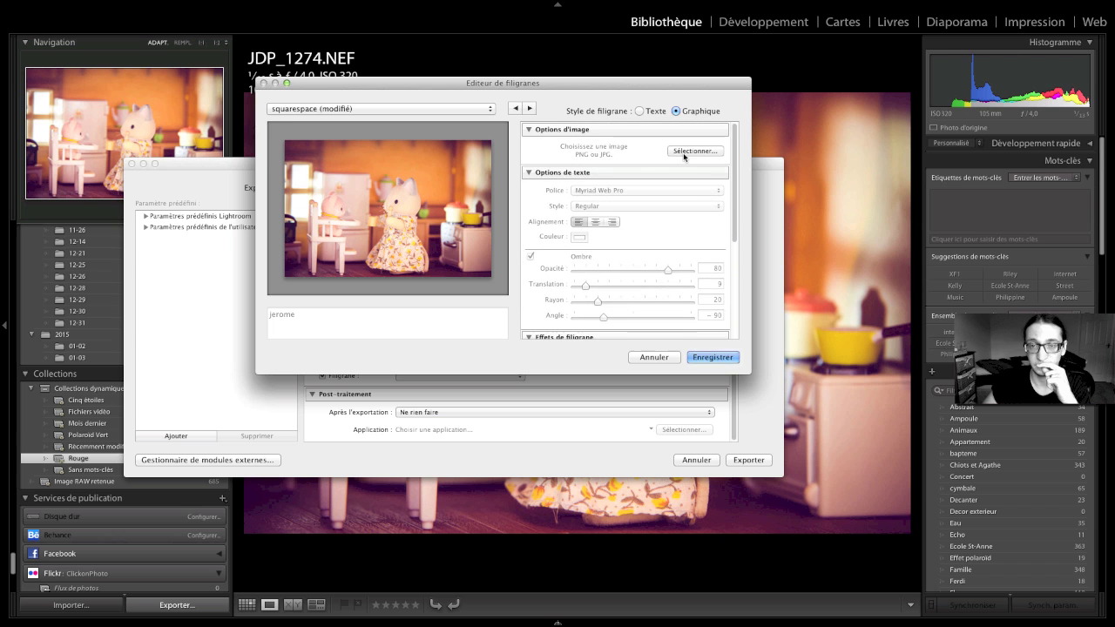
pyautogui.click(683, 153)
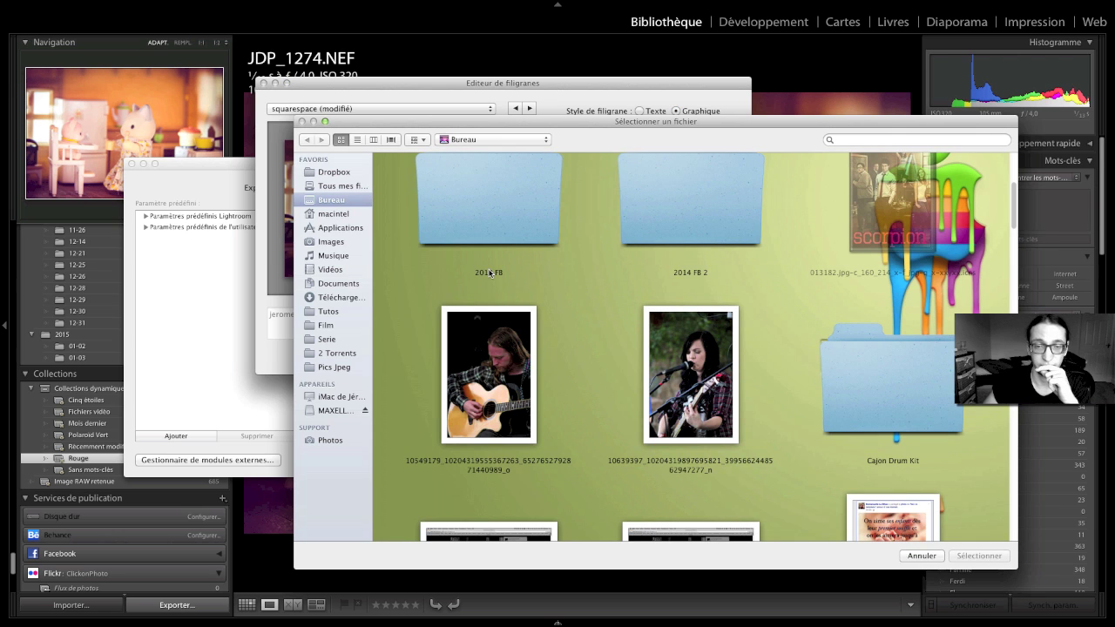
pyautogui.click(342, 312)
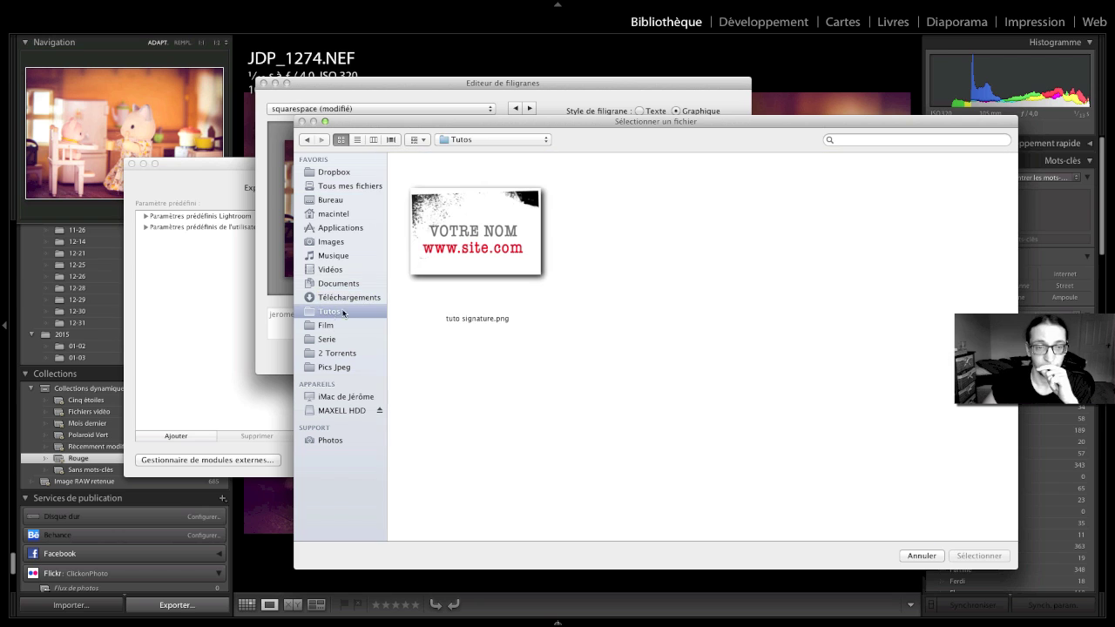
pyautogui.click(517, 268)
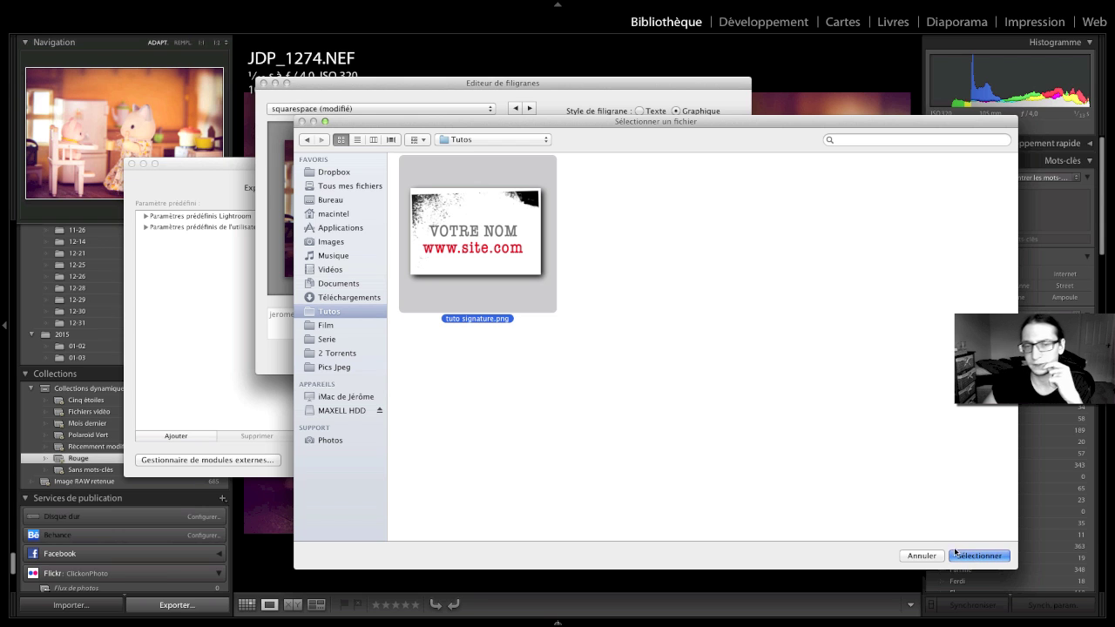
pyautogui.press('Return')
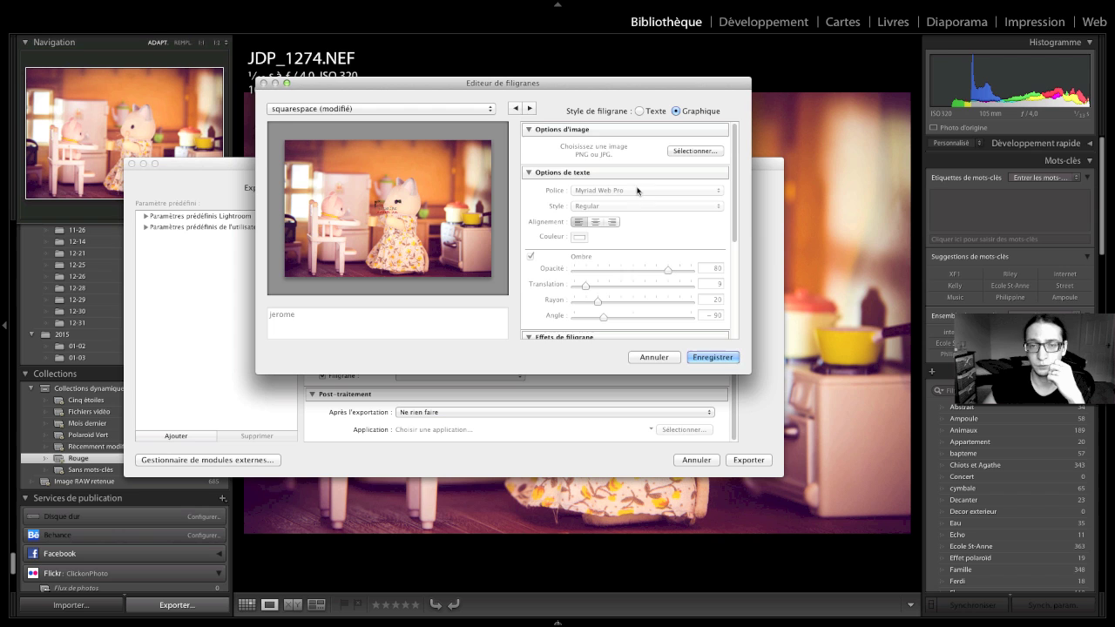
# - Anchor the signature watermark in the photo's bottom-right corner
pyautogui.scroll(-4, 632, 235)
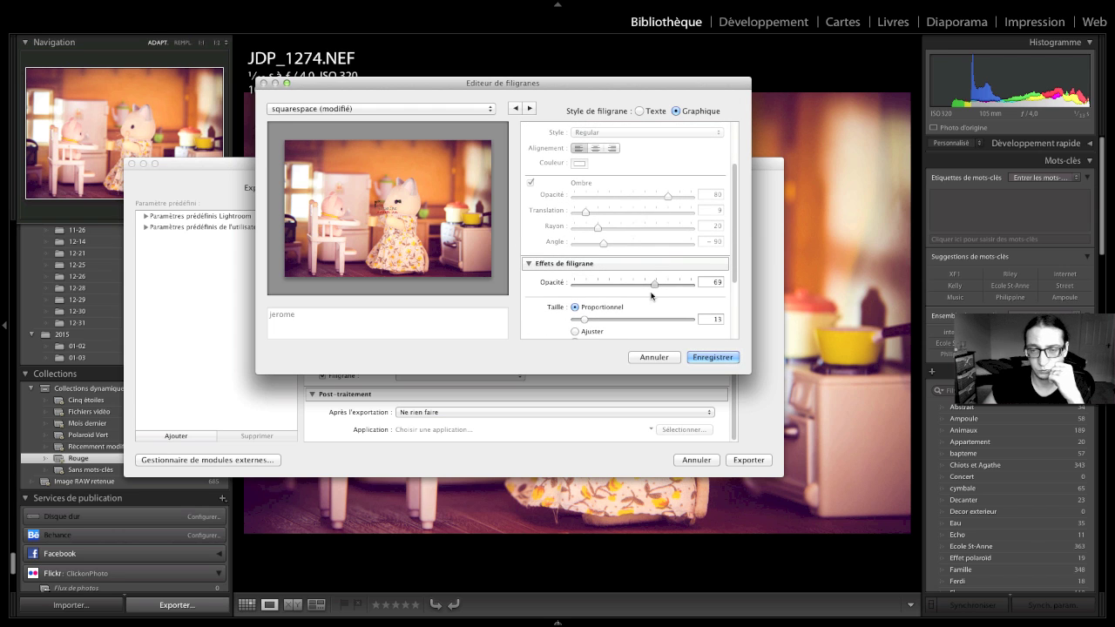
pyautogui.scroll(-1, 654, 282)
pyautogui.scroll(-1, 655, 282)
pyautogui.scroll(-1, 649, 277)
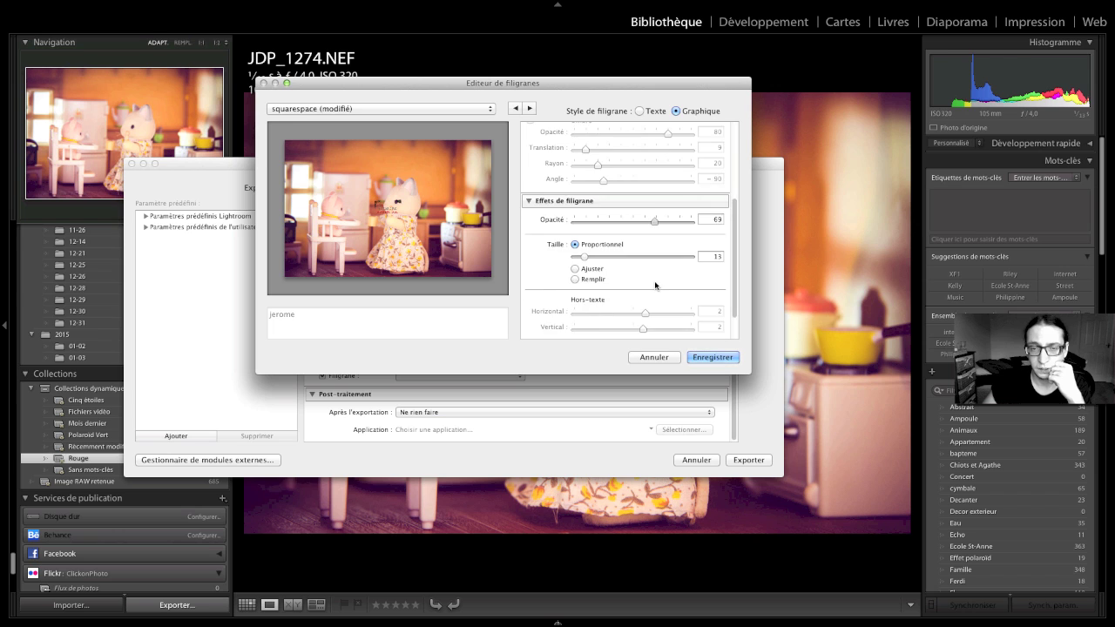
pyautogui.scroll(-1, 641, 269)
pyautogui.scroll(-1, 634, 242)
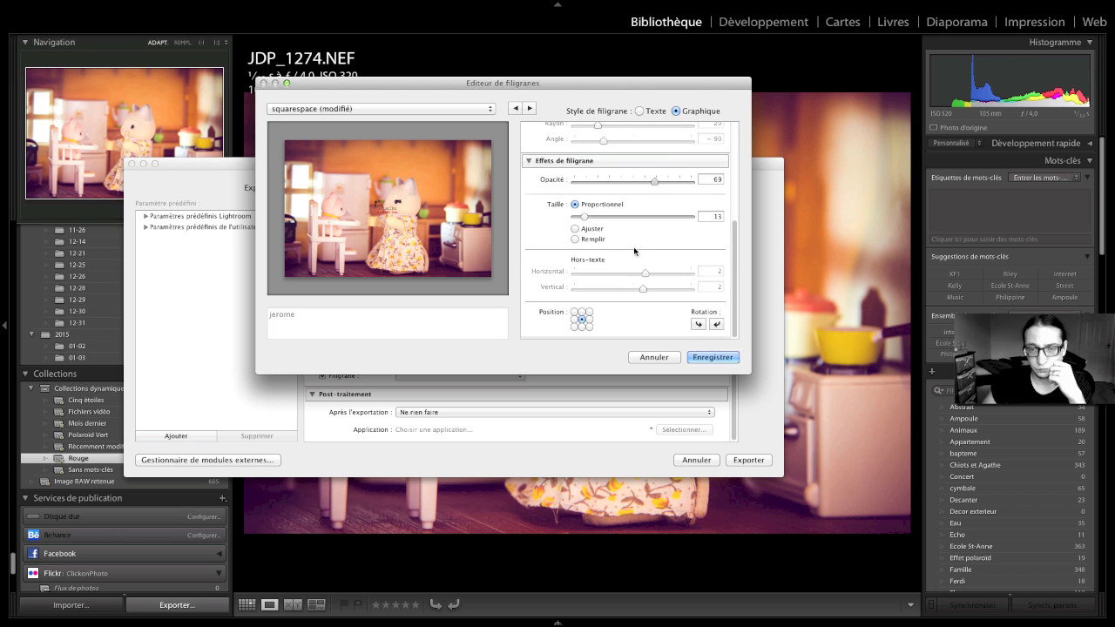
pyautogui.click(590, 323)
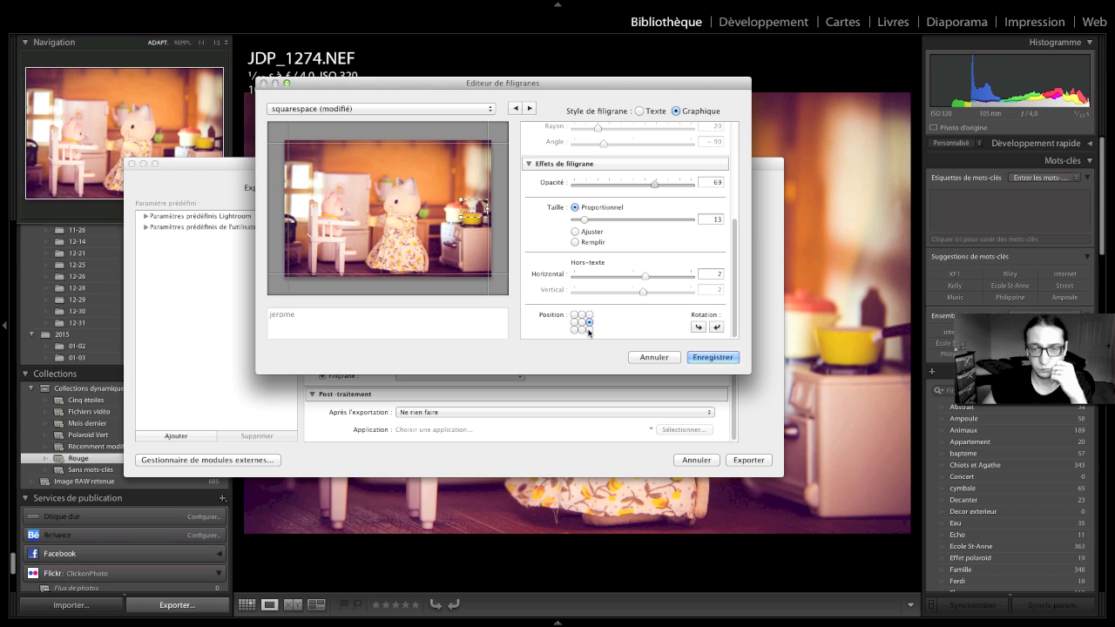
pyautogui.click(589, 330)
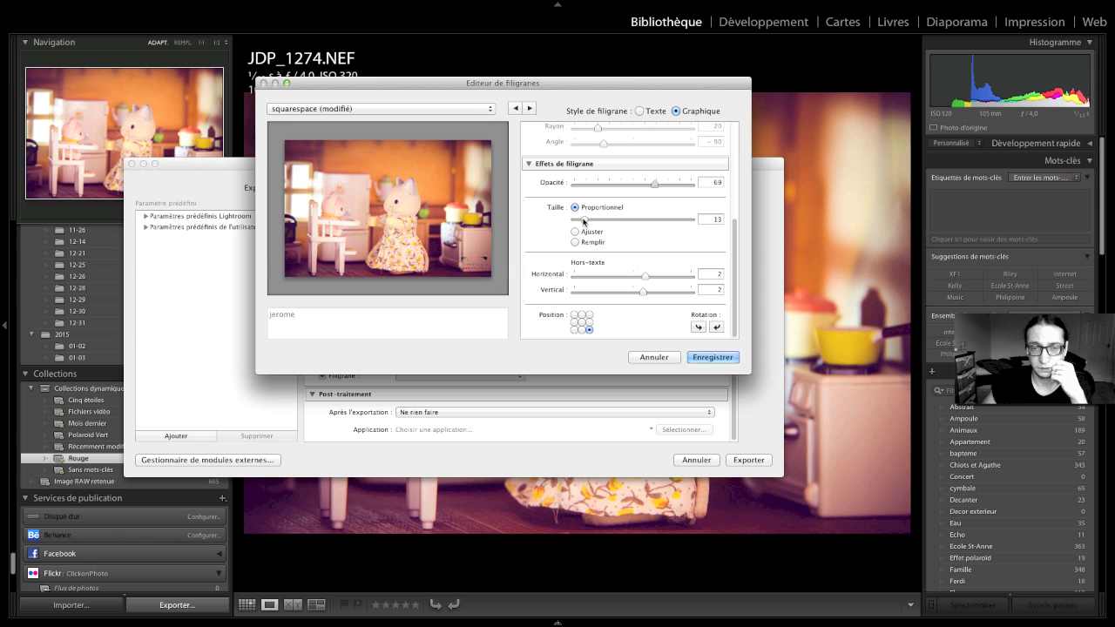
# - Set the watermark size to 17, horizontal and vertical offsets to 1, and opacity to 73
pyautogui.moveTo(583, 219); pyautogui.dragTo(646, 220)
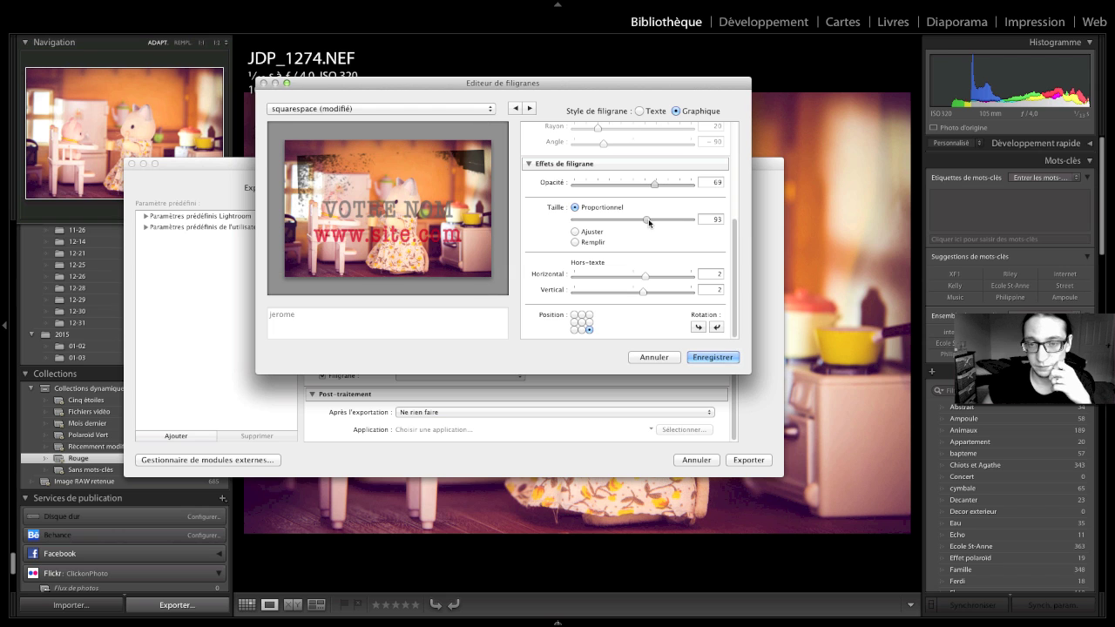
pyautogui.moveTo(647, 219); pyautogui.dragTo(586, 222)
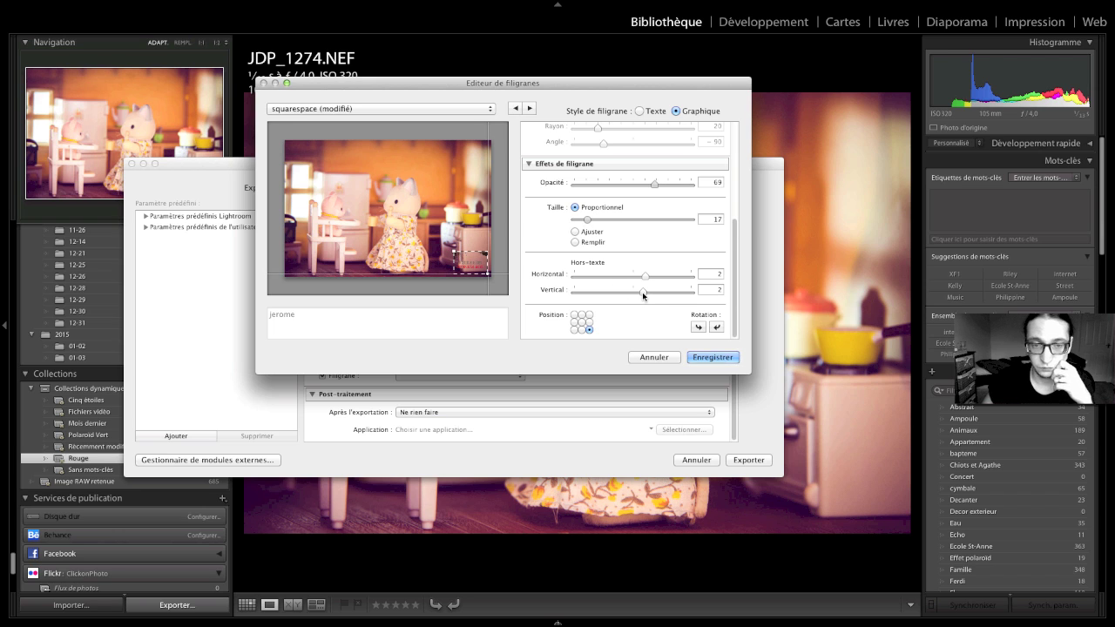
pyautogui.moveTo(643, 296)
pyautogui.mouseDown()
pyautogui.moveTo(625, 291)
pyautogui.moveTo(648, 290)
pyautogui.moveTo(639, 293)
pyautogui.moveTo(639, 275)
pyautogui.mouseUp()
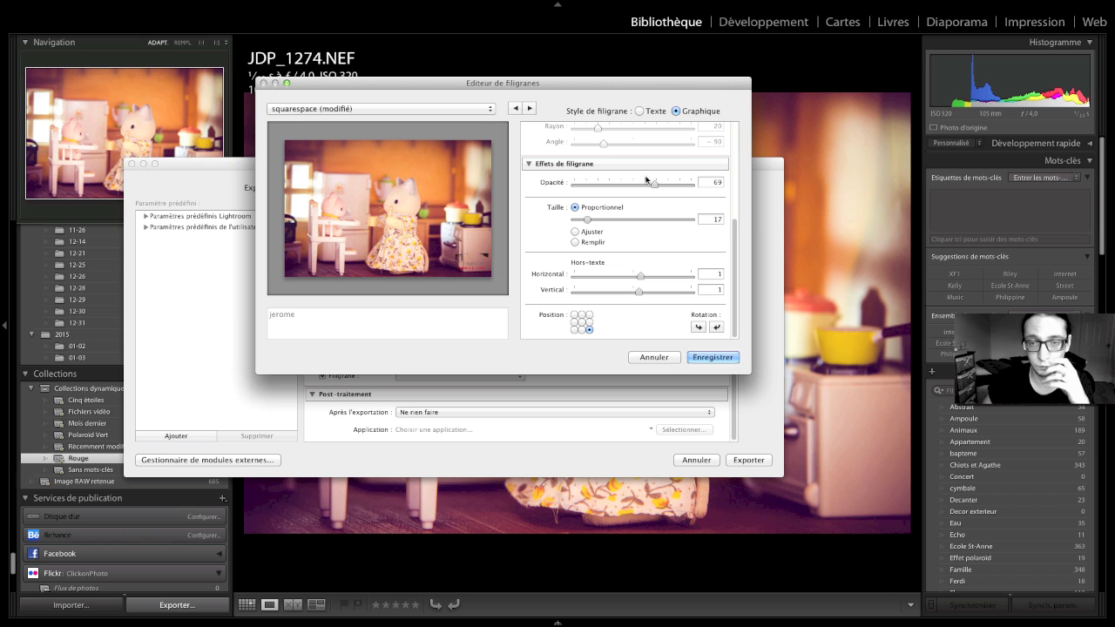
pyautogui.moveTo(648, 187)
pyautogui.mouseDown()
pyautogui.moveTo(622, 192)
pyautogui.moveTo(658, 188)
pyautogui.mouseUp()
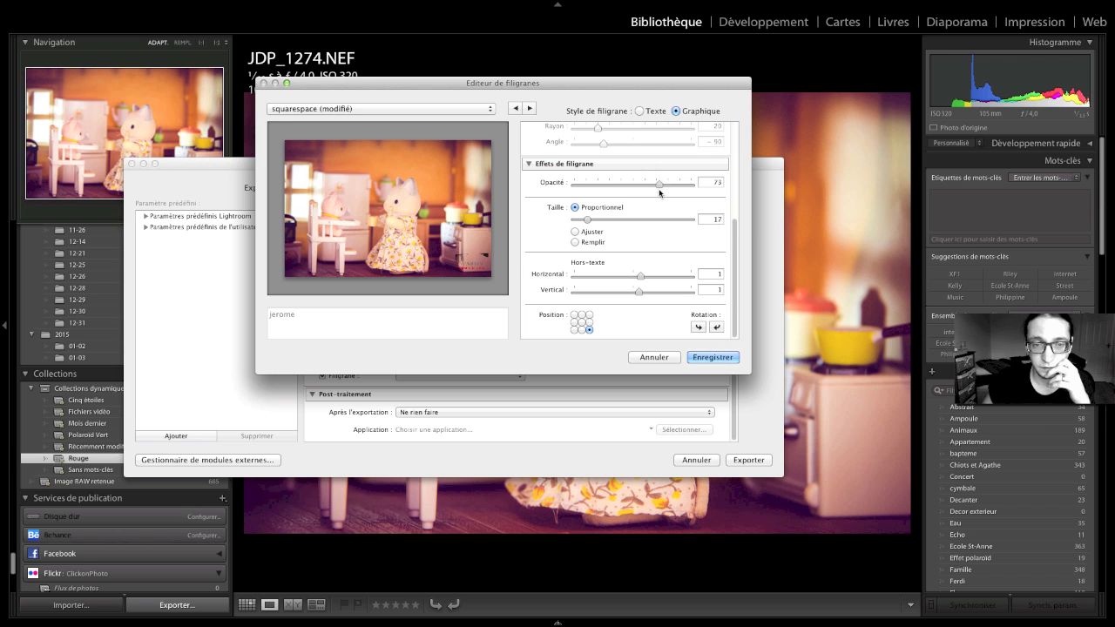
# - Save the signature watermark settings as a new preset named 'tuto' and close the editor
pyautogui.click(375, 109)
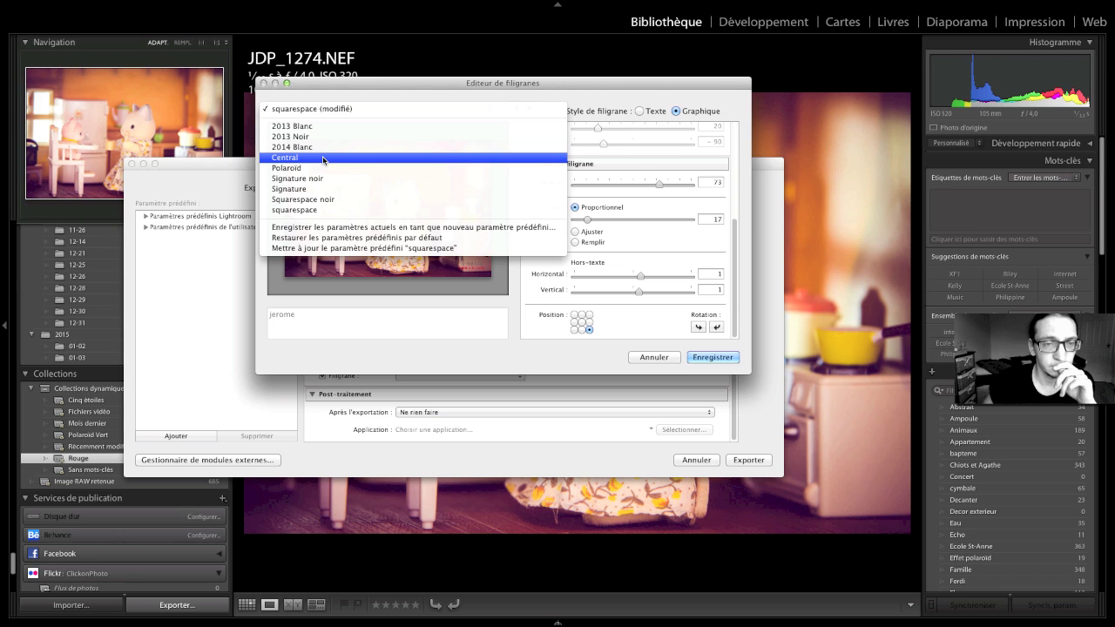
pyautogui.click(368, 227)
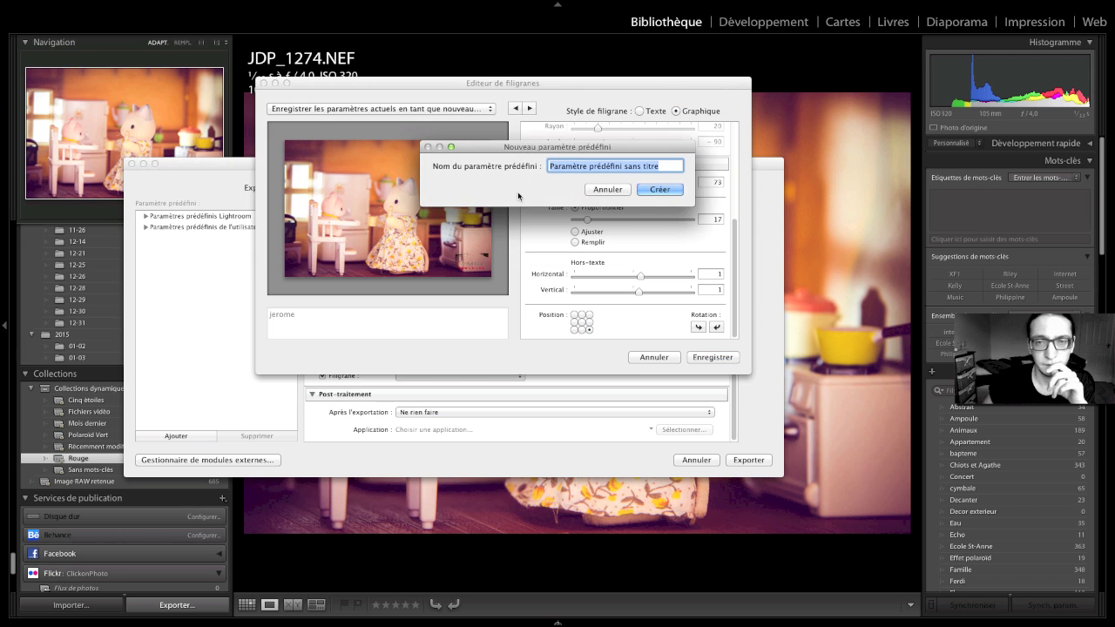
pyautogui.write('tuto')
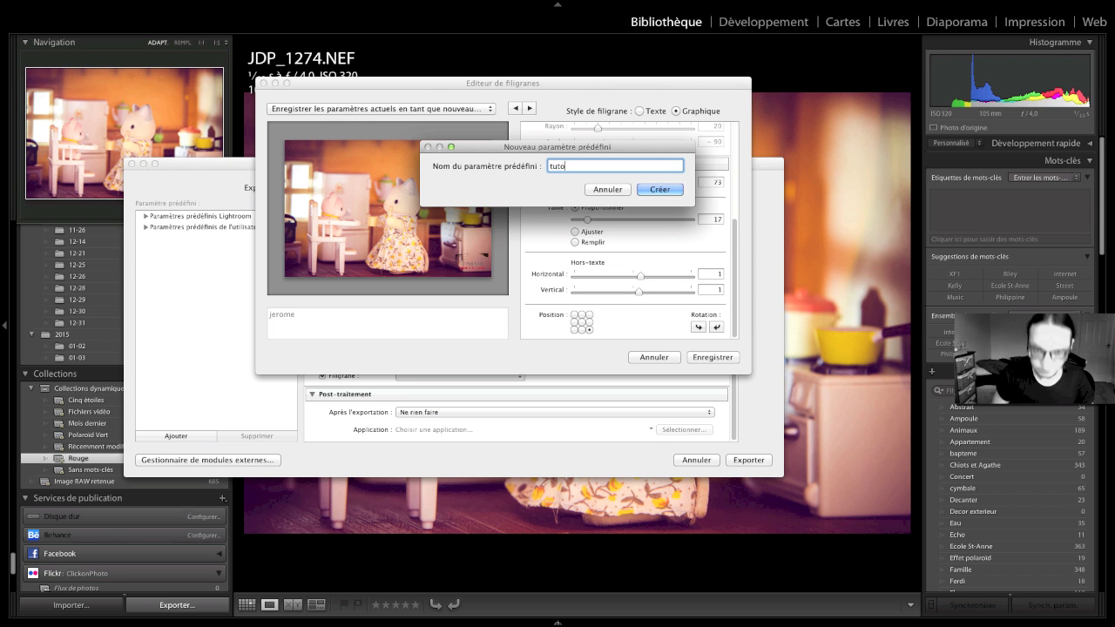
pyautogui.click(654, 190)
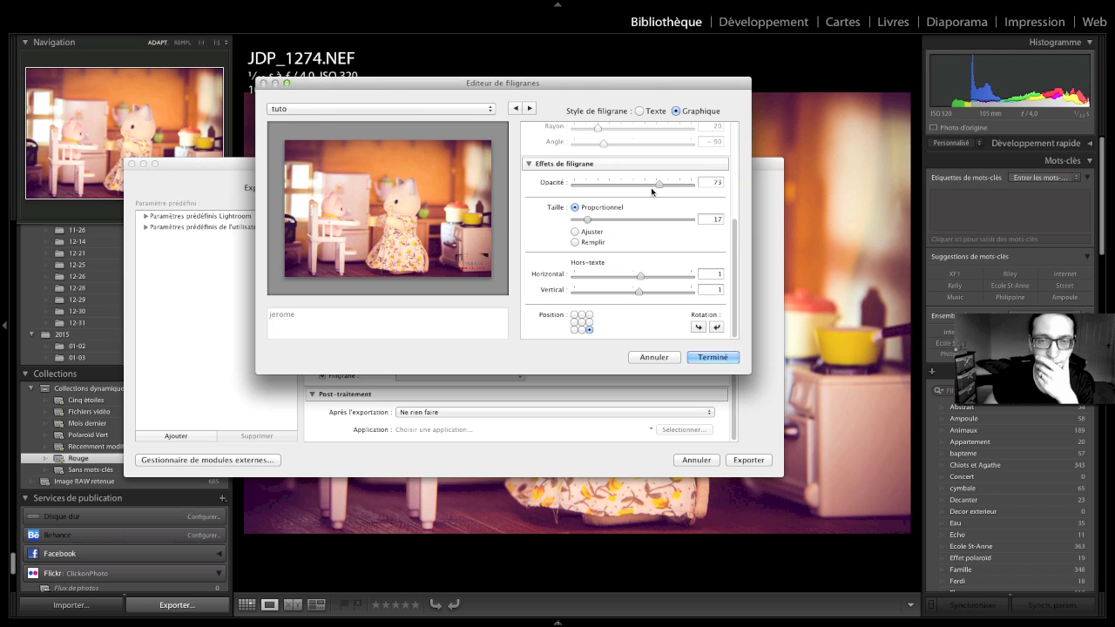
pyautogui.click(710, 357)
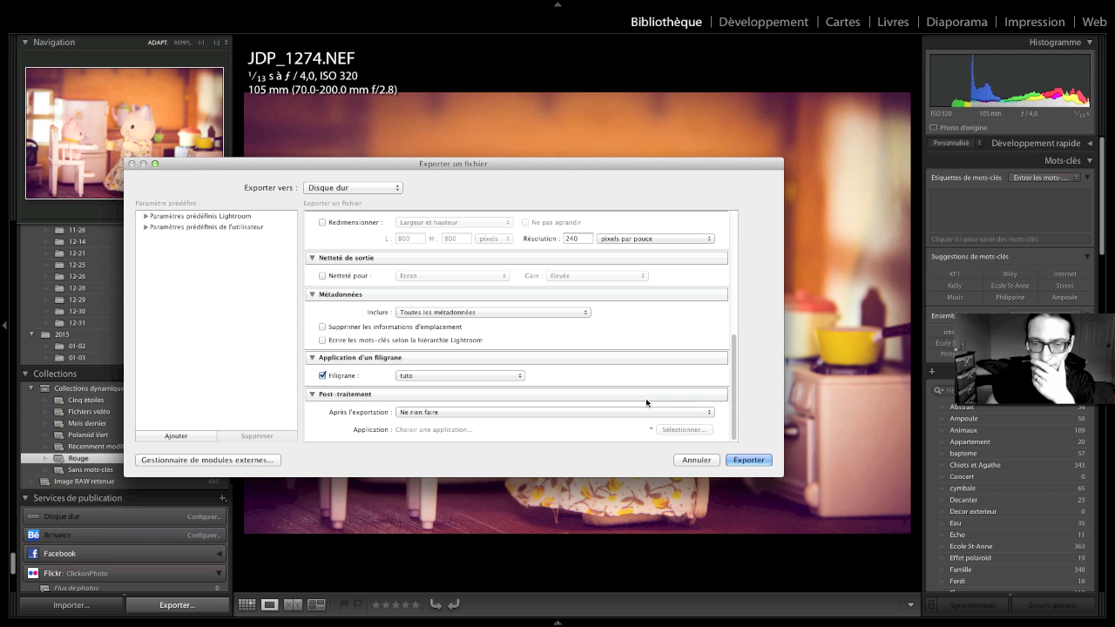
# - Keep tuto as the export watermark preset
pyautogui.click(415, 376)
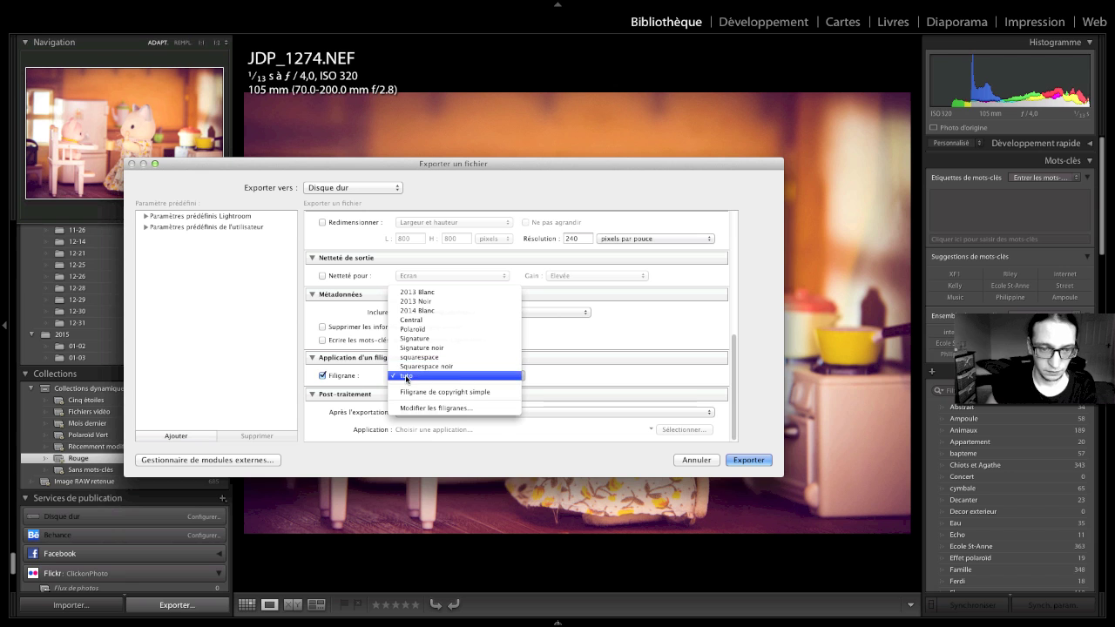
pyautogui.click(406, 378)
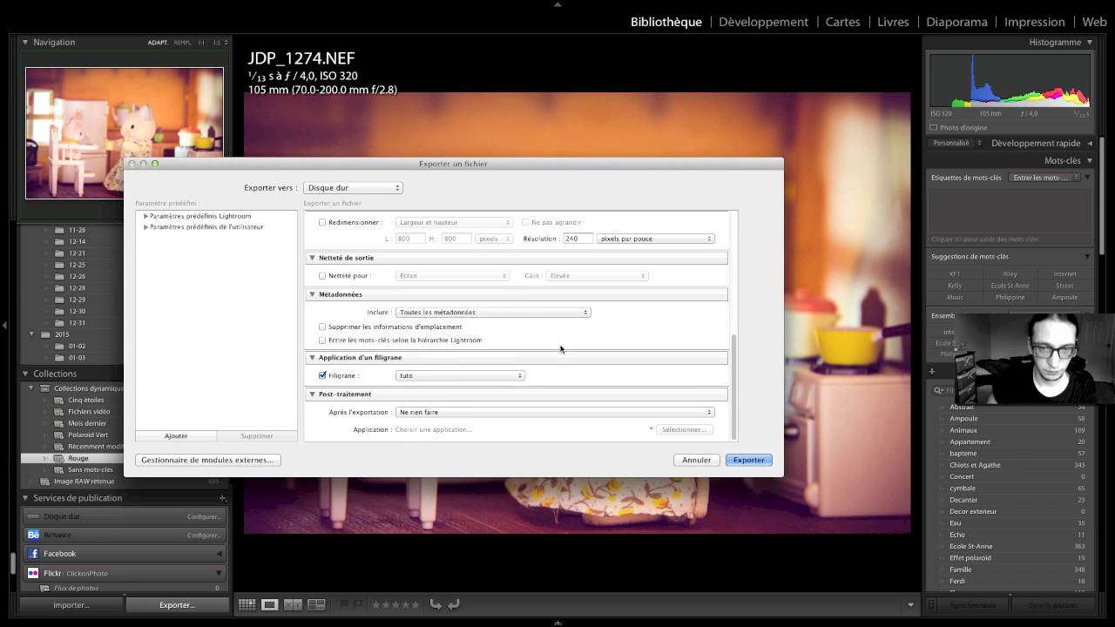
pyautogui.scroll(10, 609, 335)
pyautogui.scroll(-5, 514, 353)
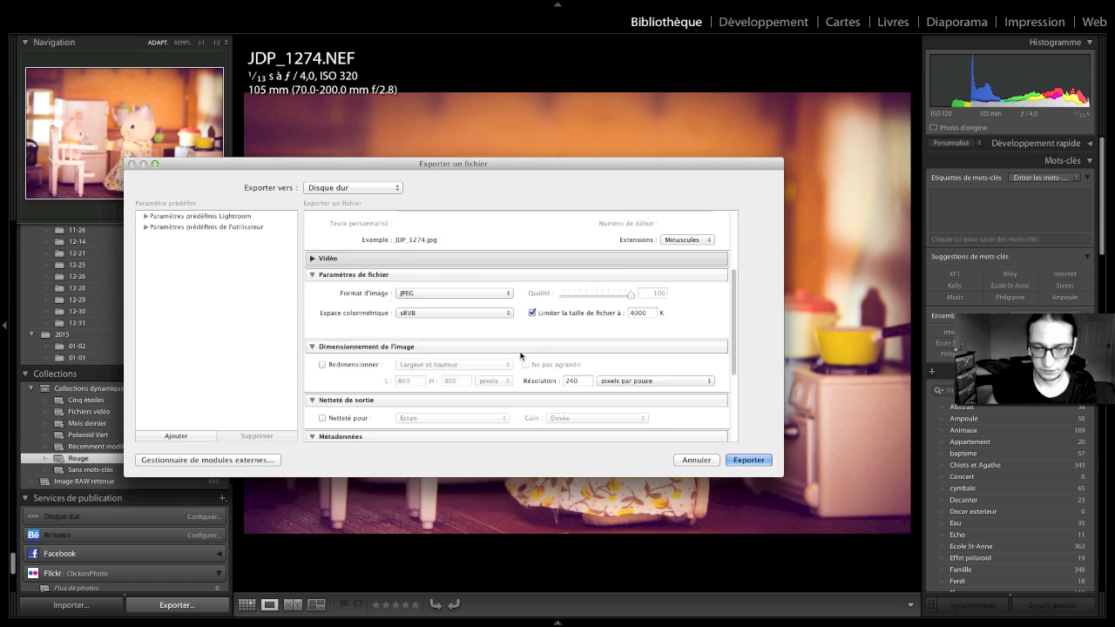
pyautogui.scroll(5, 521, 356)
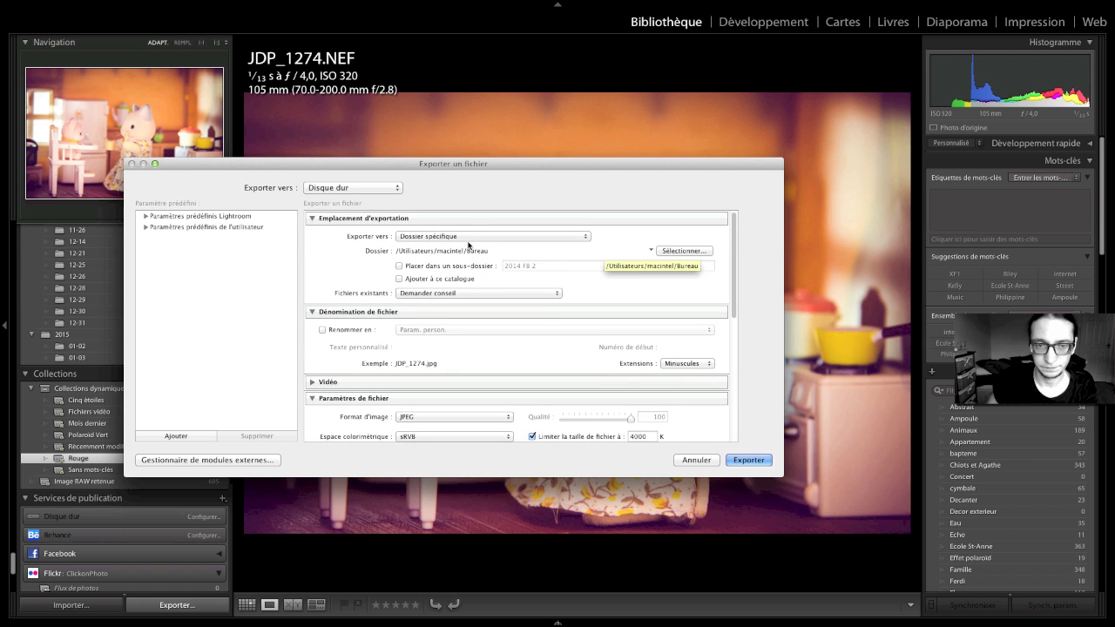
# - Set the export destination to the Tutos folder and export the watermarked JPEG
pyautogui.click(688, 251)
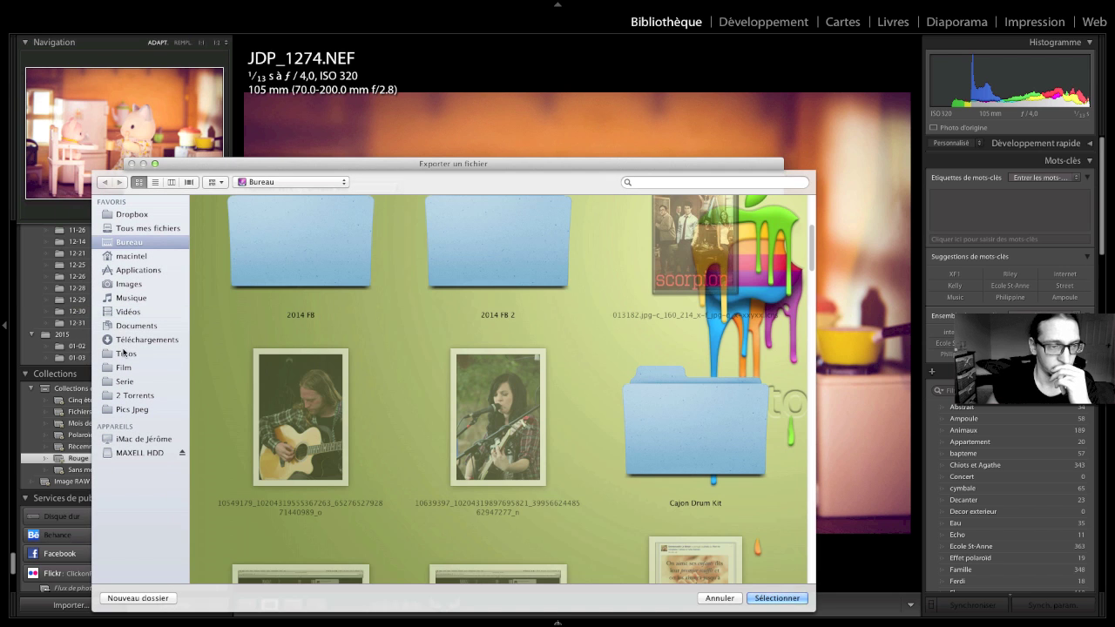
pyautogui.click(126, 353)
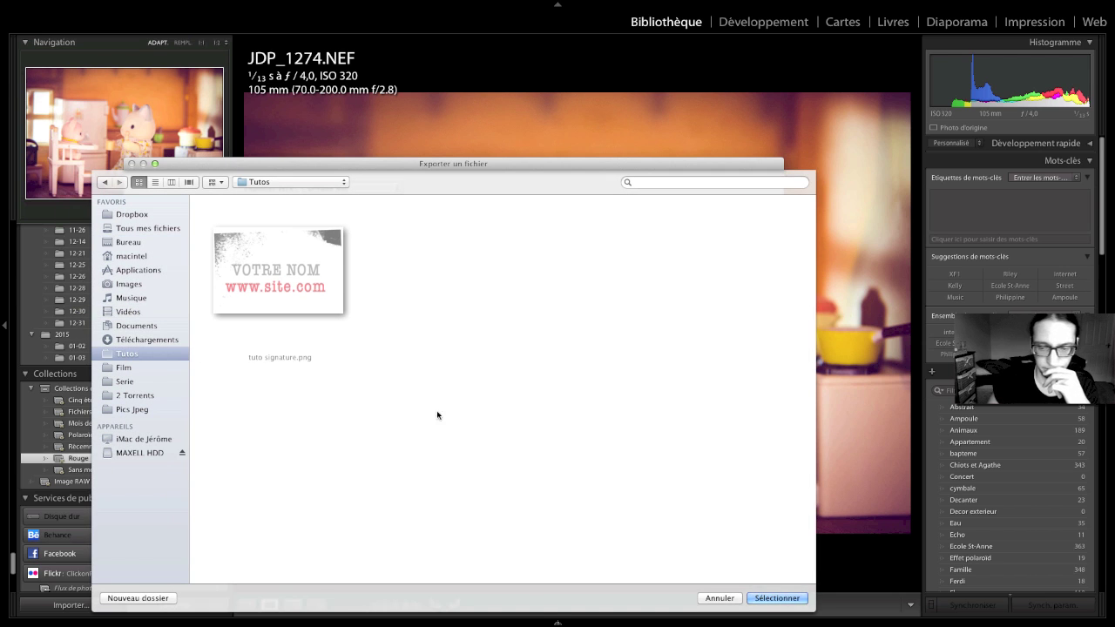
pyautogui.click(797, 603)
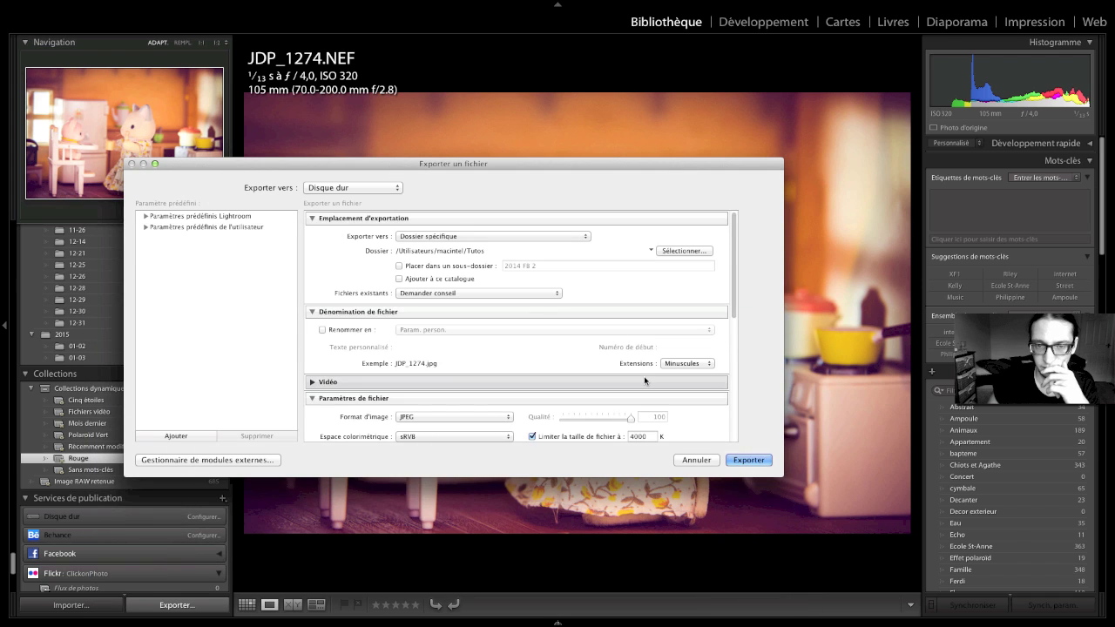
pyautogui.scroll(-10, 644, 380)
pyautogui.scroll(10, 645, 379)
pyautogui.scroll(-3, 645, 379)
pyautogui.scroll(-3, 647, 378)
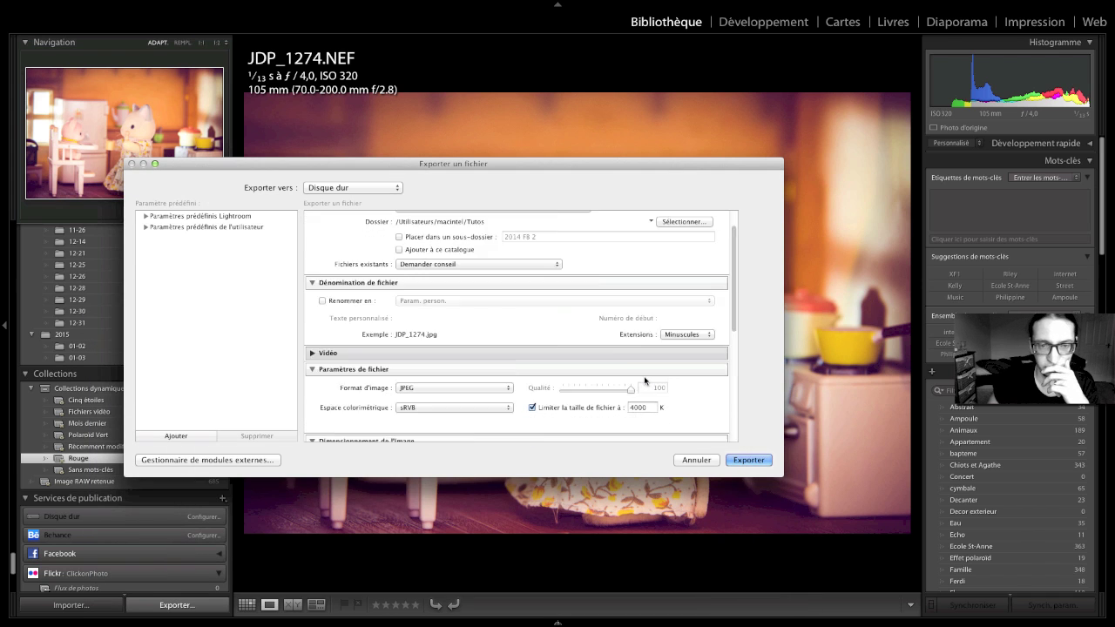
pyautogui.scroll(-5, 647, 378)
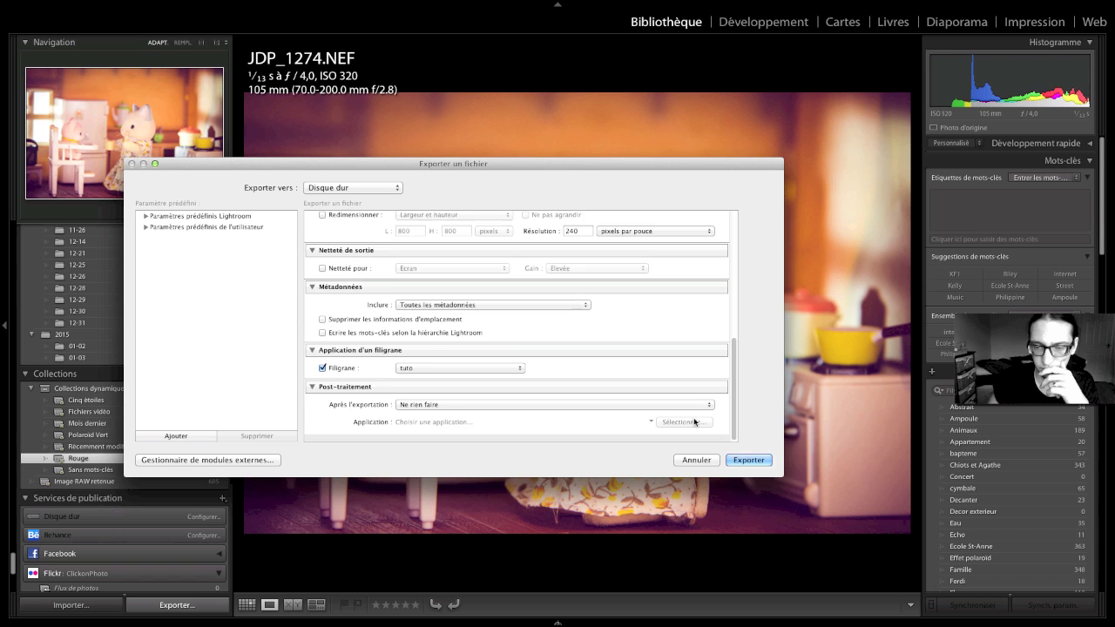
pyautogui.click(746, 461)
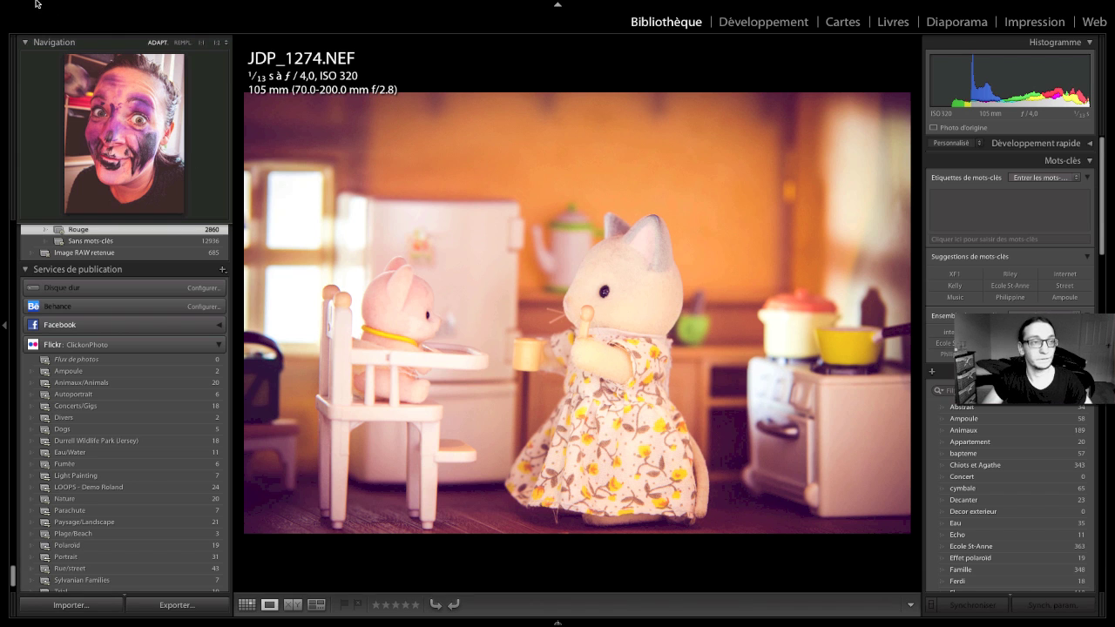
# - Quit Lightroom skipping the catalogue backup, then switch to Finder
pyautogui.click(54, 6)
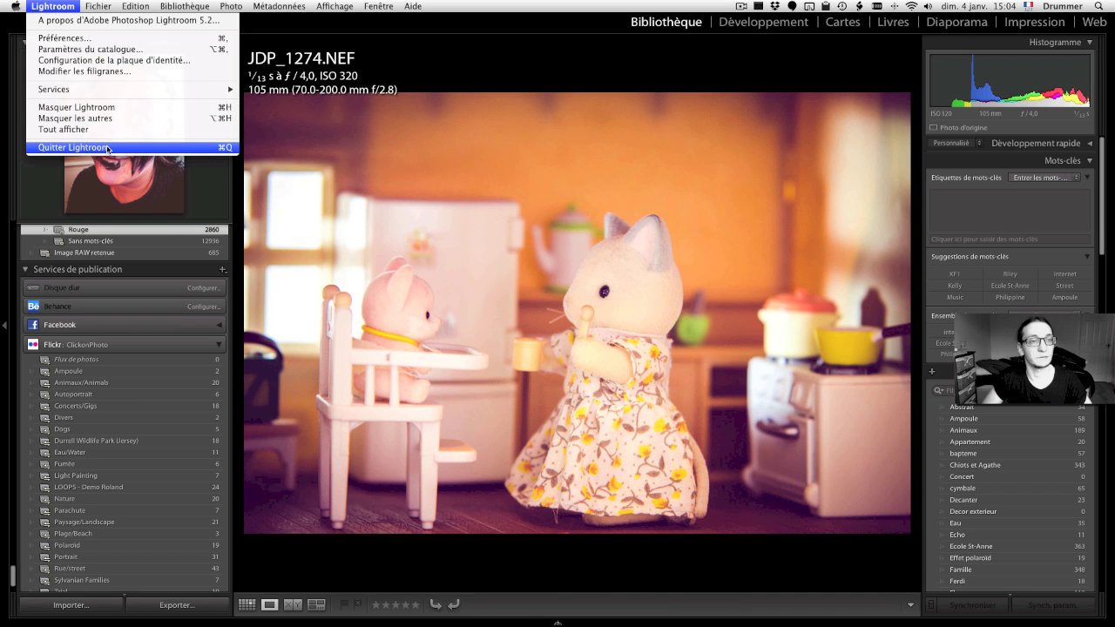
pyautogui.click(107, 148)
pyautogui.click(614, 248)
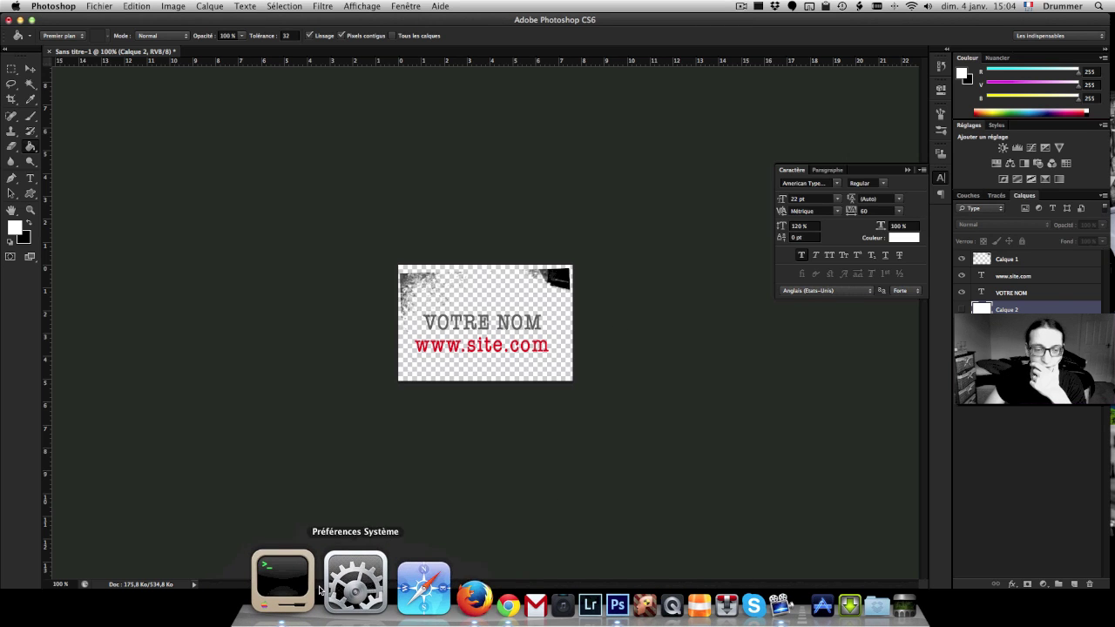
pyautogui.click(305, 583)
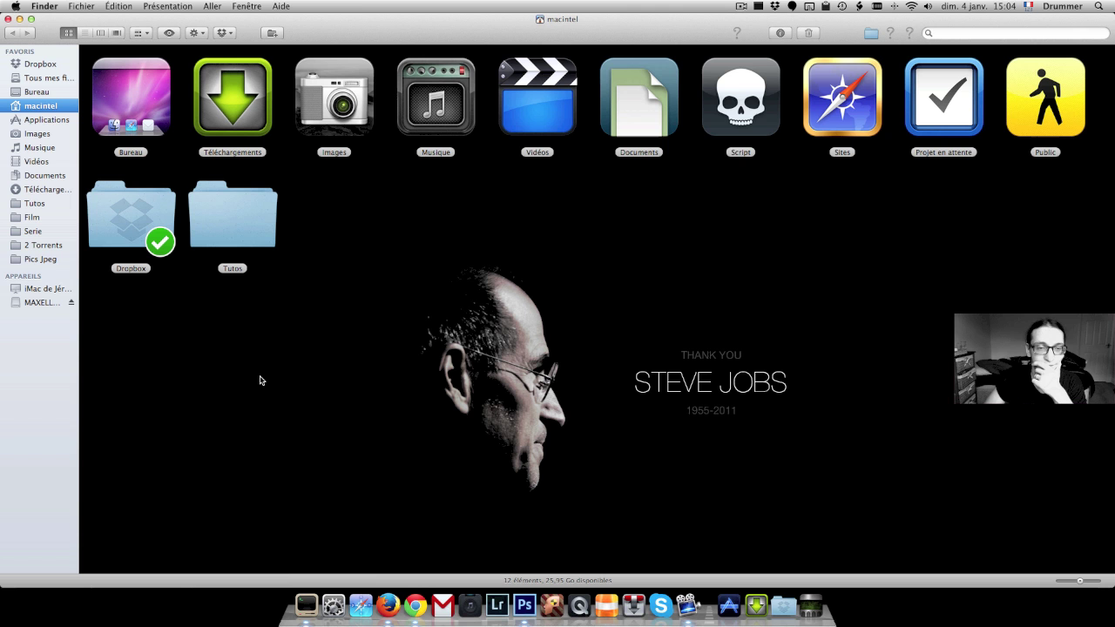
# - Quick Look the exported JDP_1274.jpg in the Tutos folder to check the watermark
pyautogui.click(35, 204)
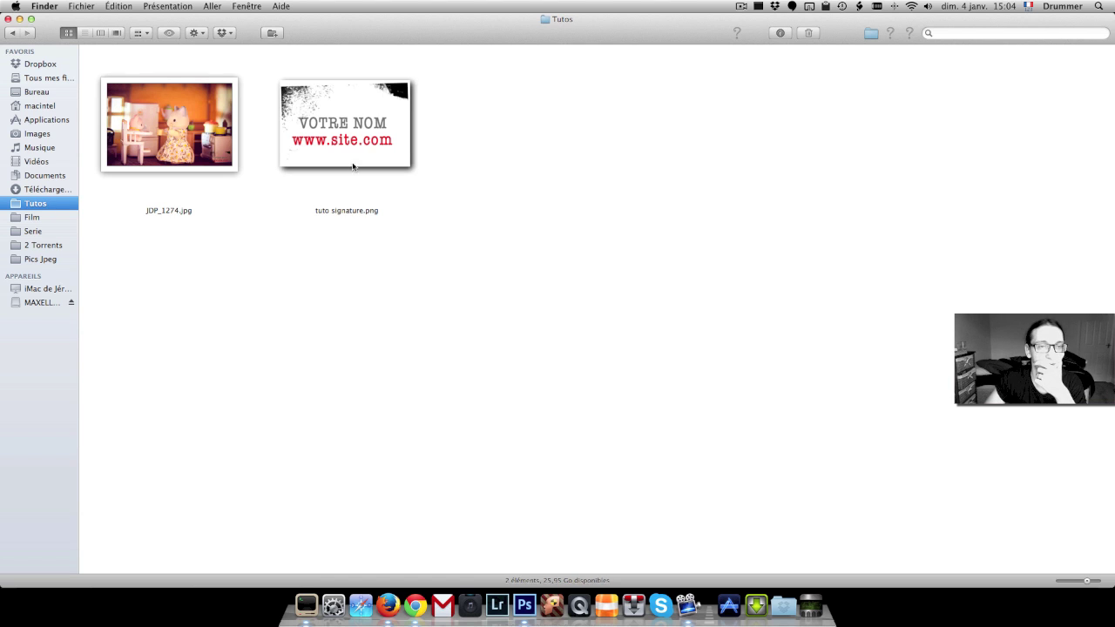
pyautogui.click(197, 144)
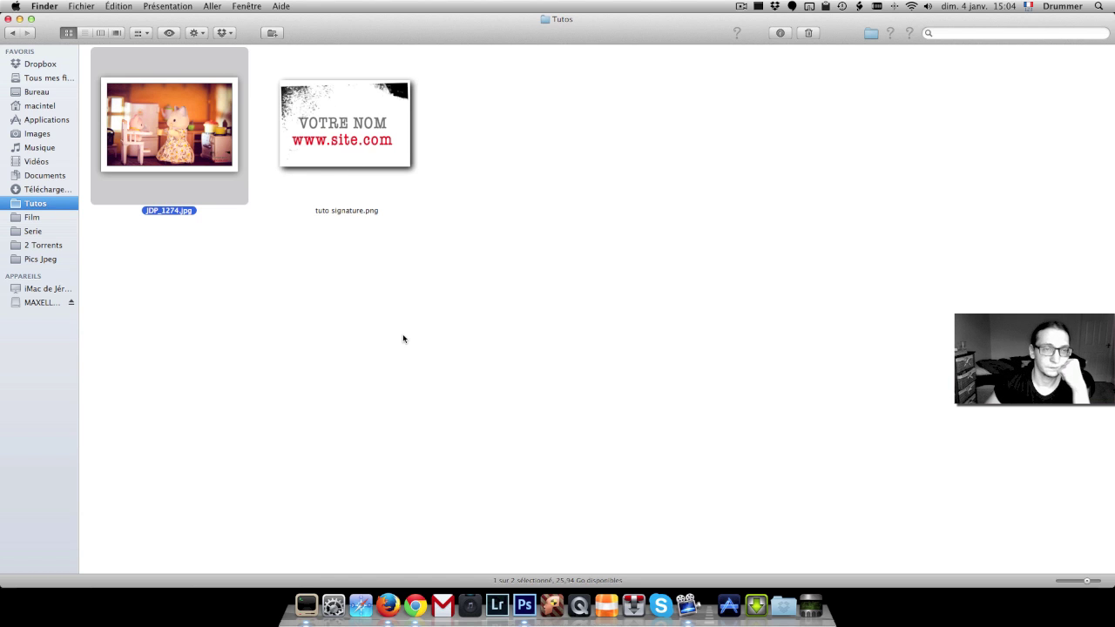
pyautogui.press('space')
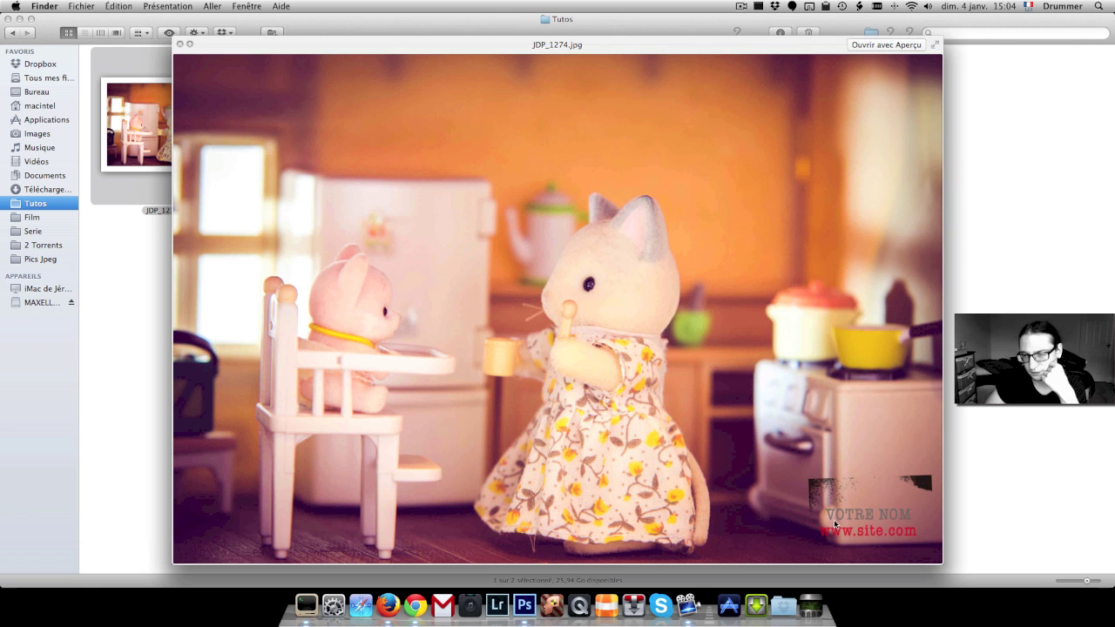